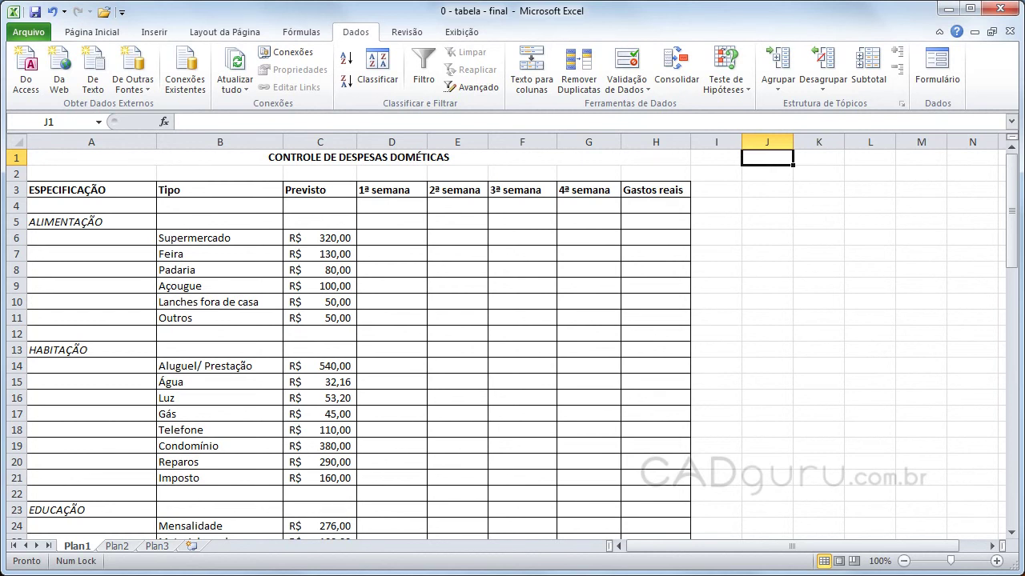
- Move to cell K1 and scroll through the Plan1 expense table
key(Right)
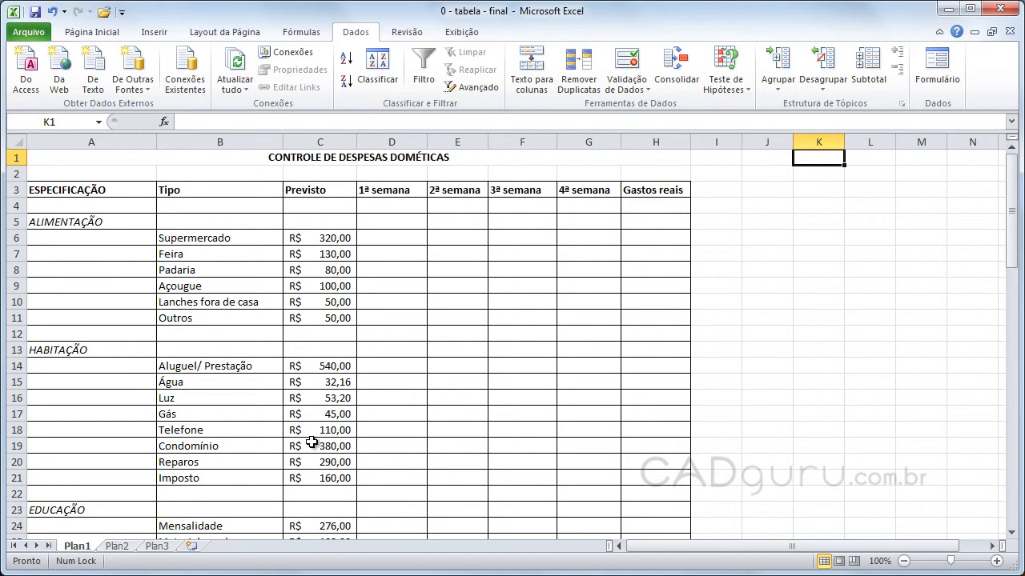
scroll(370, 427, down, 3)
scroll(371, 426, down, 2)
scroll(372, 424, down, 2)
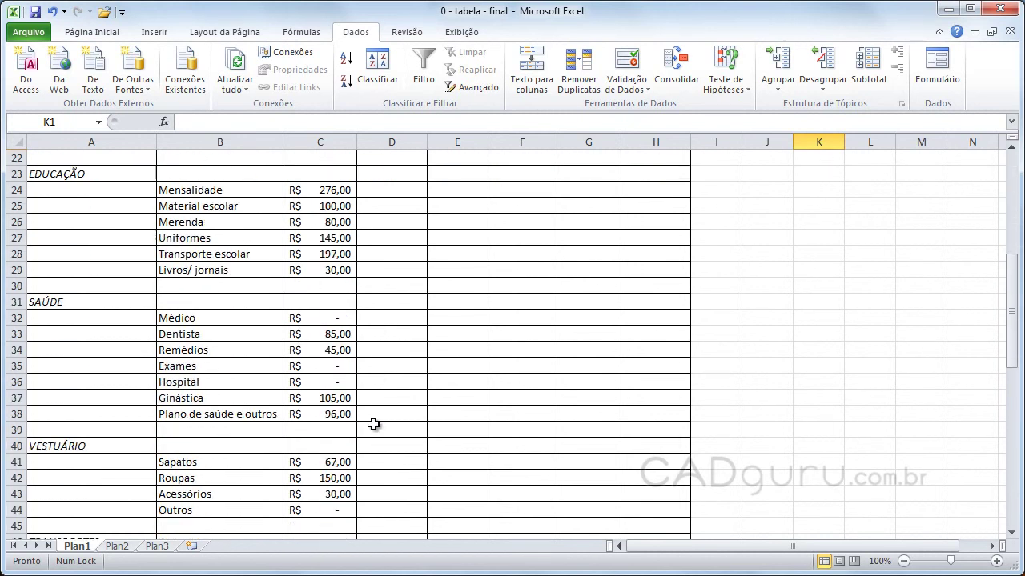
scroll(372, 422, down, 2)
scroll(373, 422, down, 2)
scroll(371, 421, down, 1)
scroll(369, 420, down, 4)
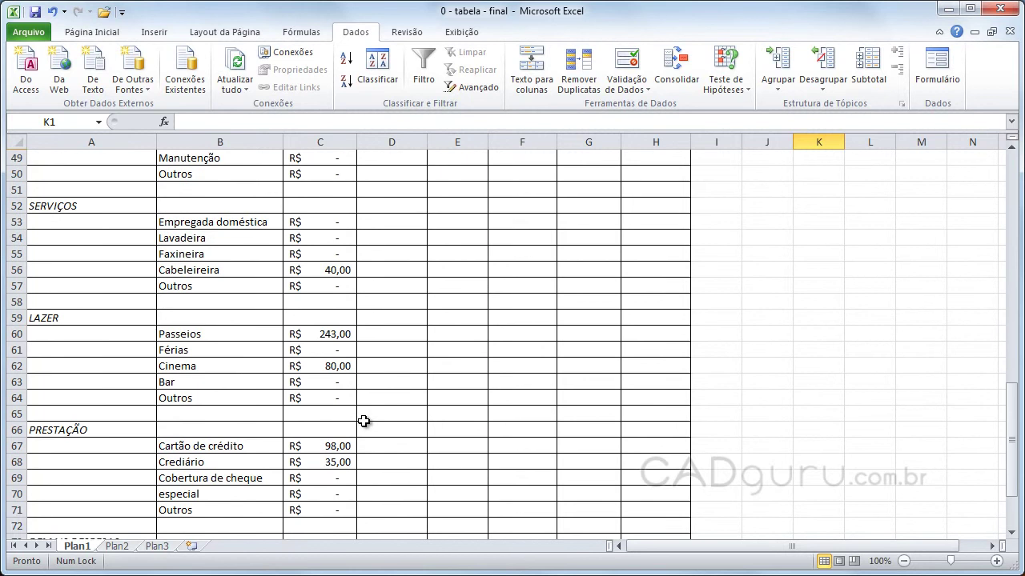
scroll(366, 420, down, 3)
scroll(346, 429, up, 4)
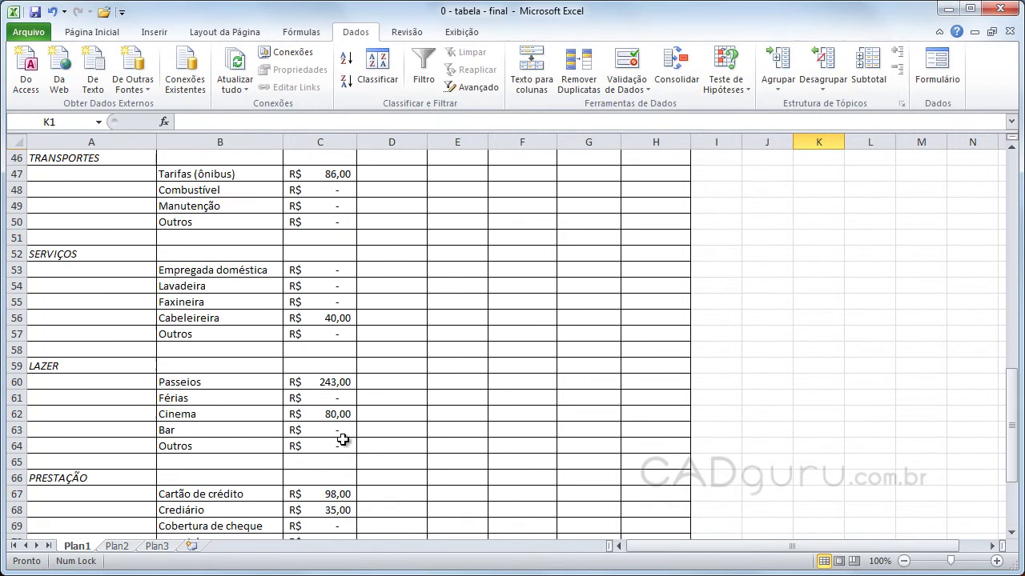
scroll(343, 442, up, 2)
scroll(342, 441, up, 4)
scroll(341, 438, up, 6)
scroll(341, 437, up, 3)
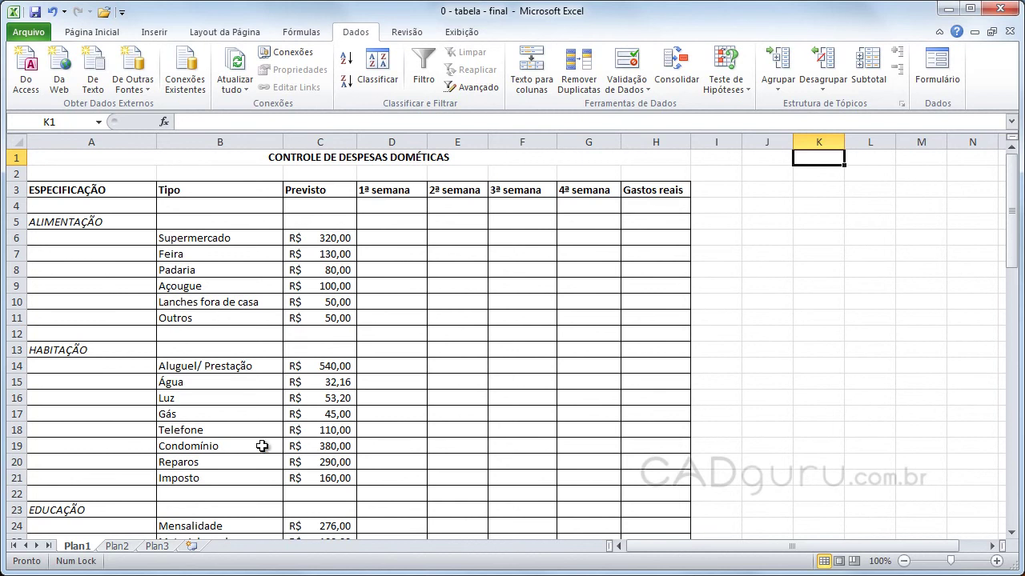
- On sheet Plan2, collapse the outline to level 2 to show only category totals
click(124, 547)
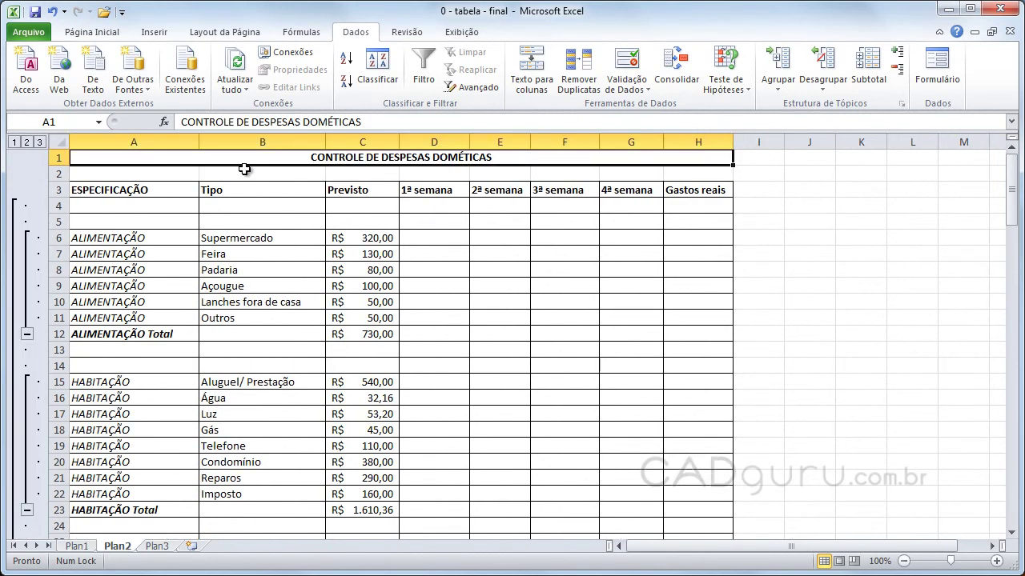
scroll(344, 366, down, 4)
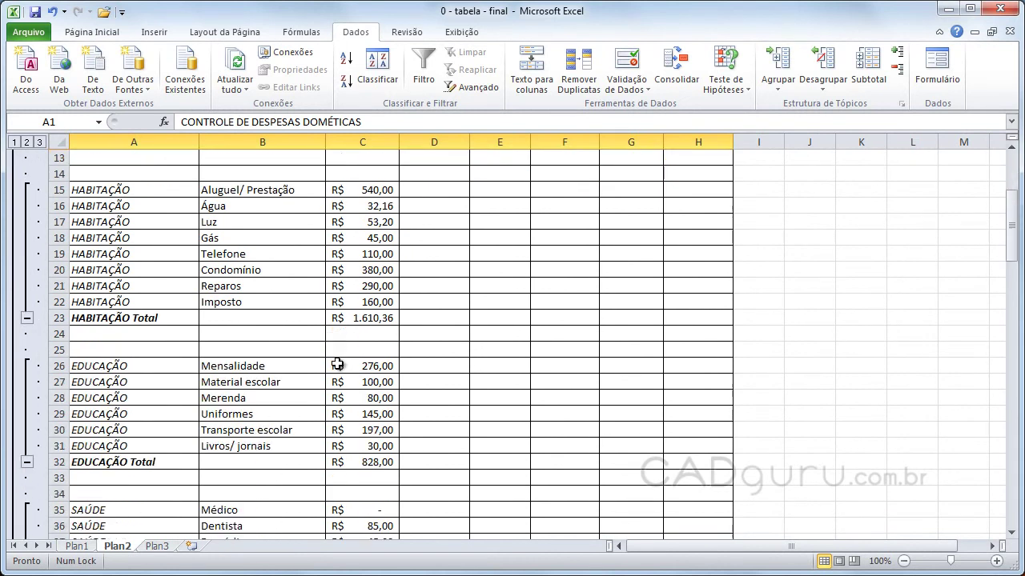
scroll(340, 365, up, 3)
scroll(340, 366, up, 1)
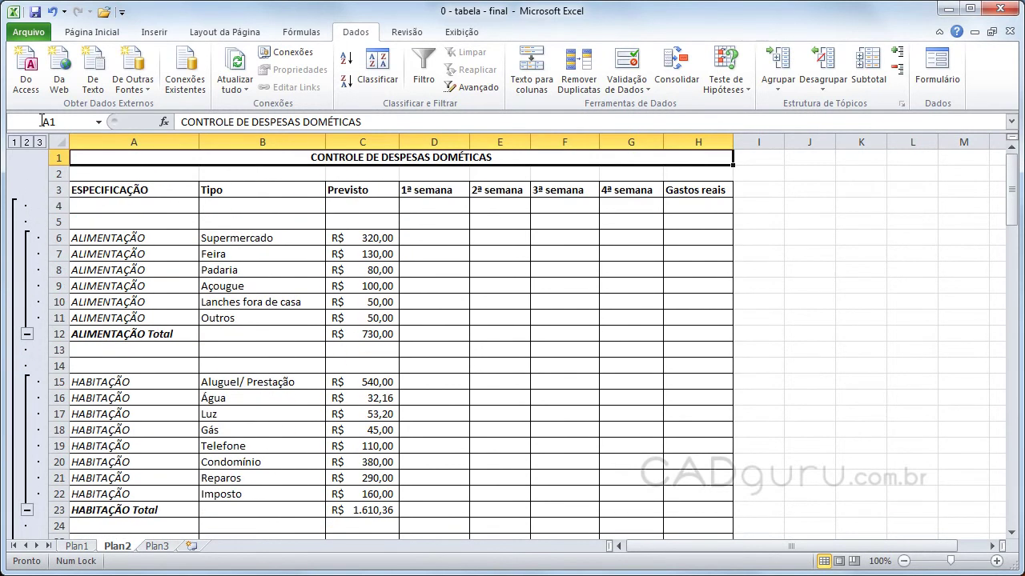
click(26, 142)
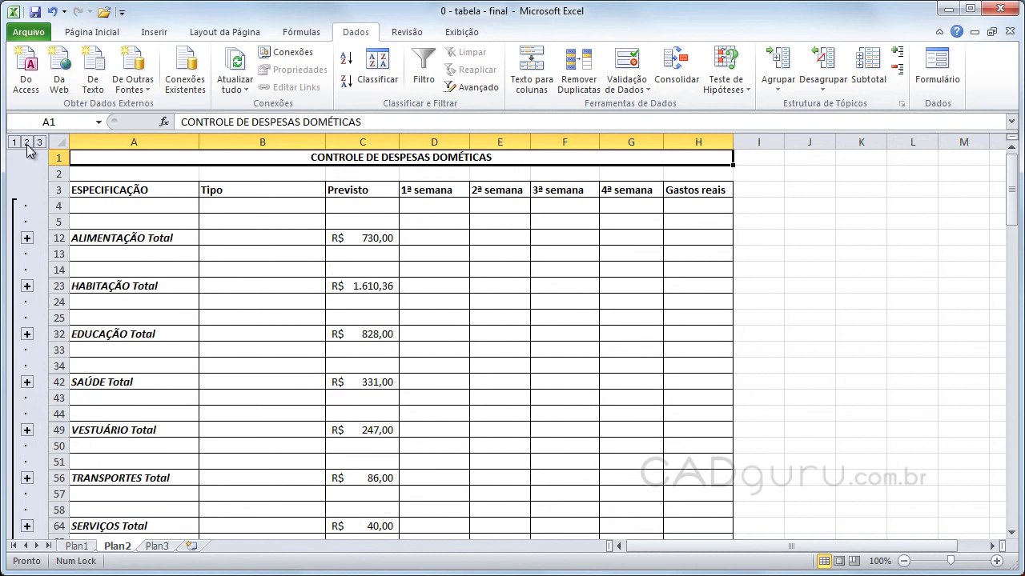
scroll(150, 210, down, 1)
scroll(149, 210, down, 2)
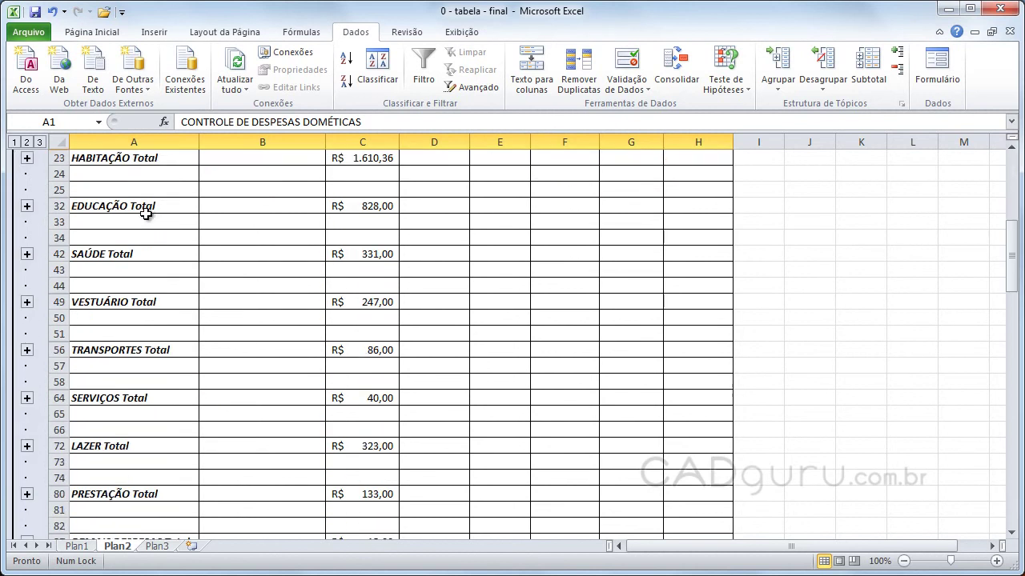
scroll(143, 215, down, 1)
scroll(143, 215, down, 1)
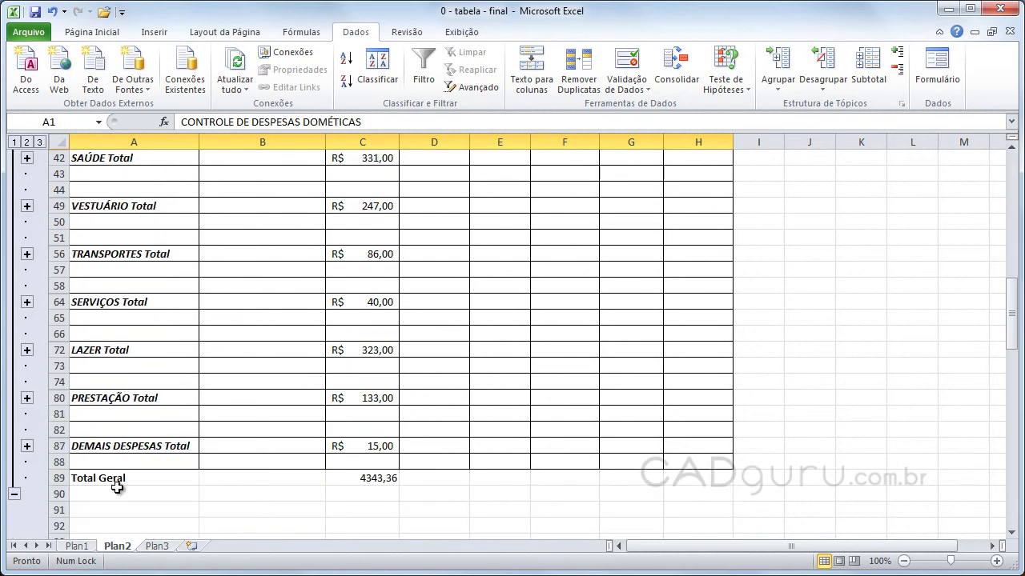
scroll(160, 457, up, 3)
scroll(160, 457, up, 3)
scroll(160, 457, down, 3)
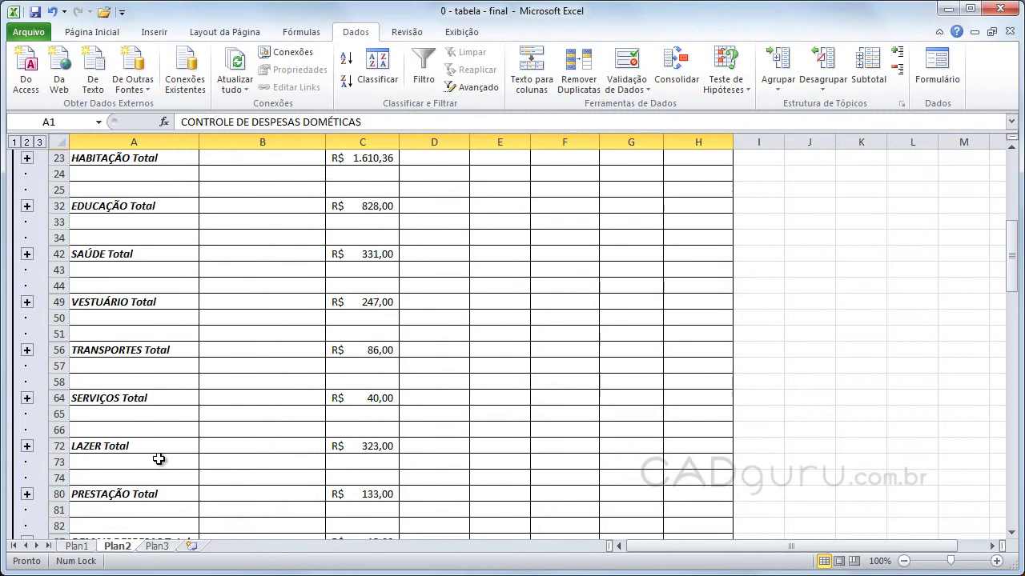
scroll(151, 458, down, 2)
scroll(153, 276, up, 1)
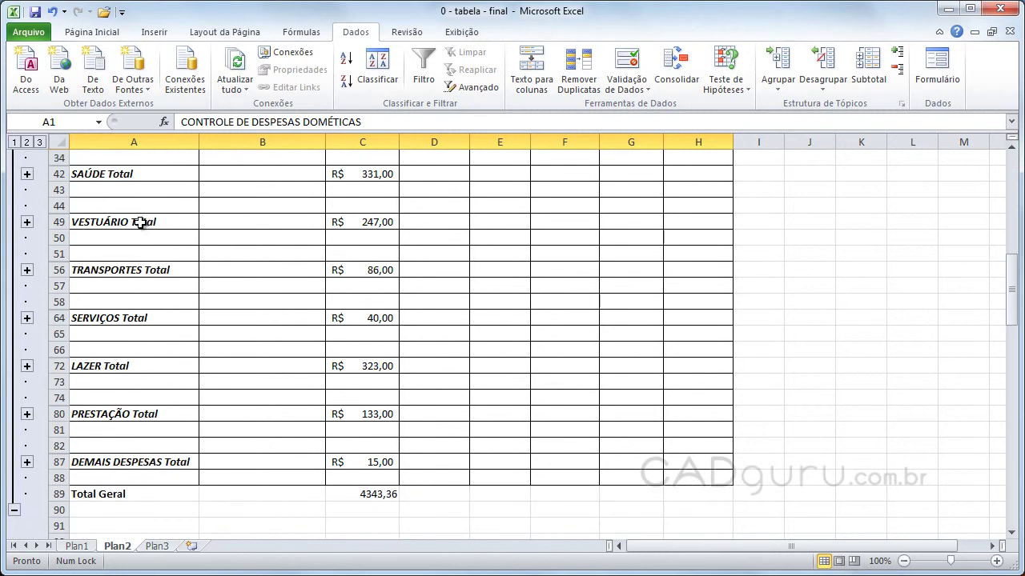
- Expand the VESTUÁRIO and HABITAÇÃO totals to see their items, then return to level 2
click(27, 221)
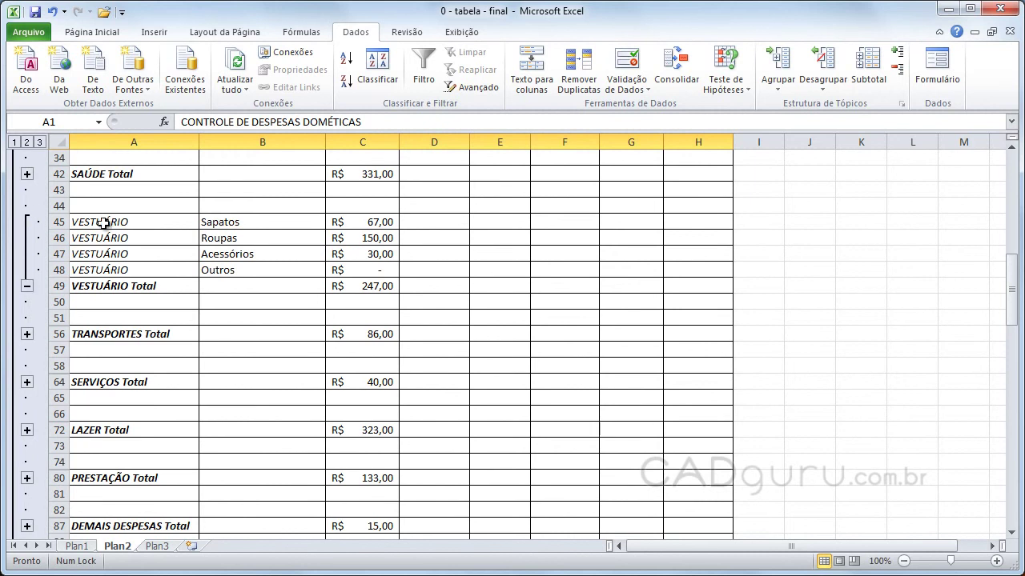
scroll(128, 272, up, 2)
scroll(124, 272, up, 1)
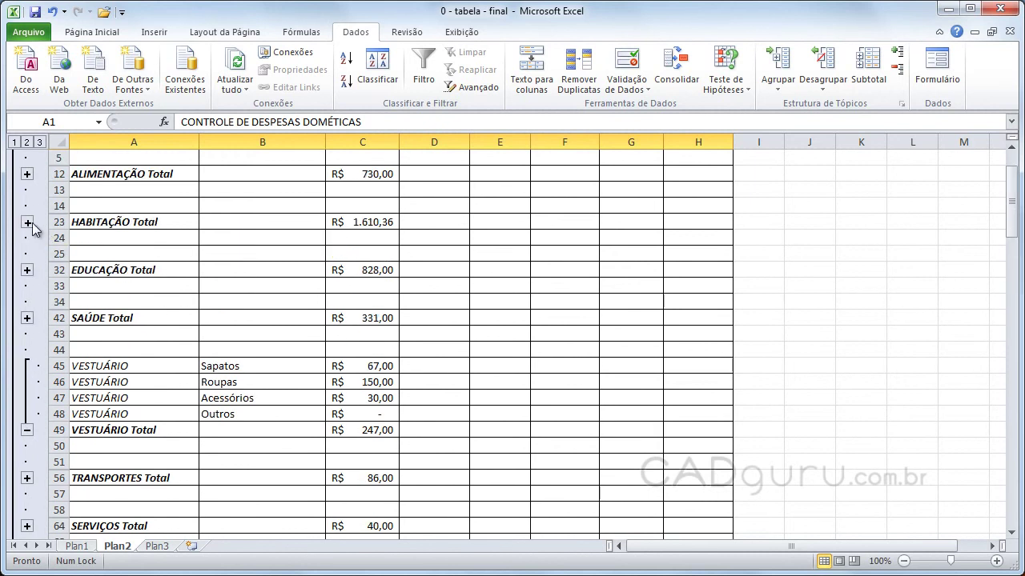
click(28, 223)
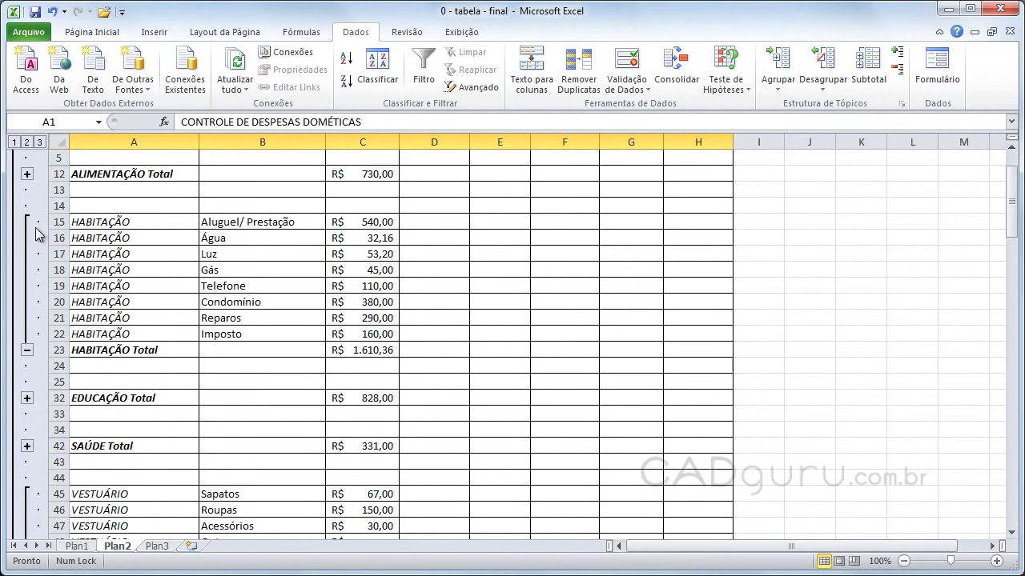
click(27, 142)
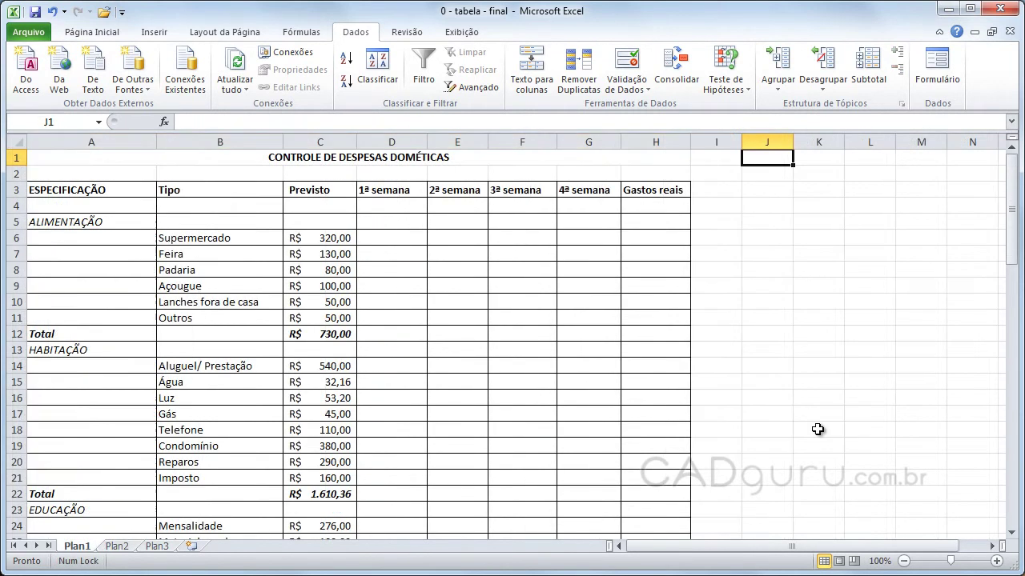
- Enter =SOMA(C6:C11) in C12 so the ALIMENTAÇÃO Total shows R$ 730,00
scroll(272, 292, down, 2)
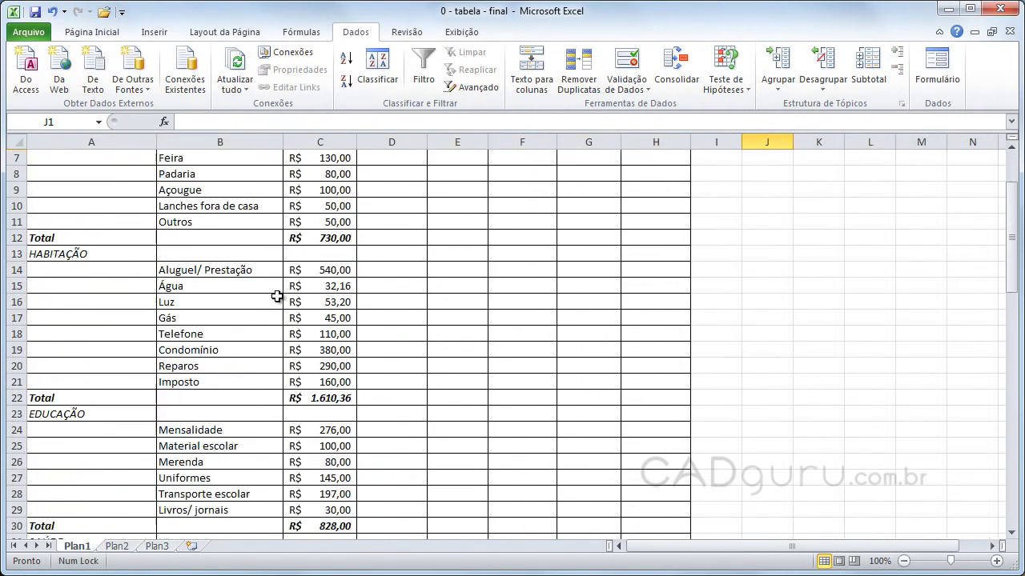
scroll(276, 299, down, 3)
scroll(276, 302, down, 2)
scroll(276, 303, up, 6)
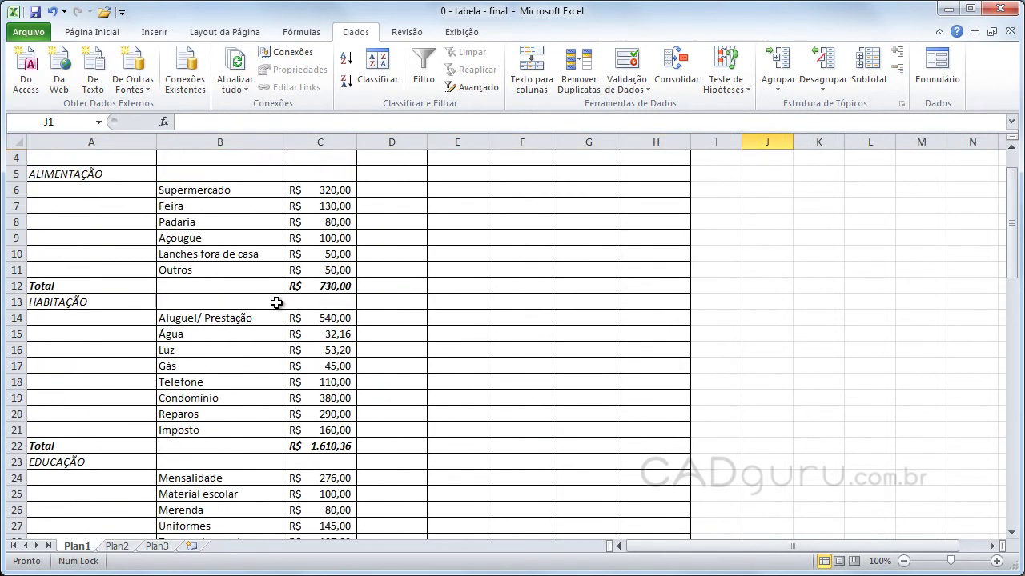
drag(112, 286, 307, 284)
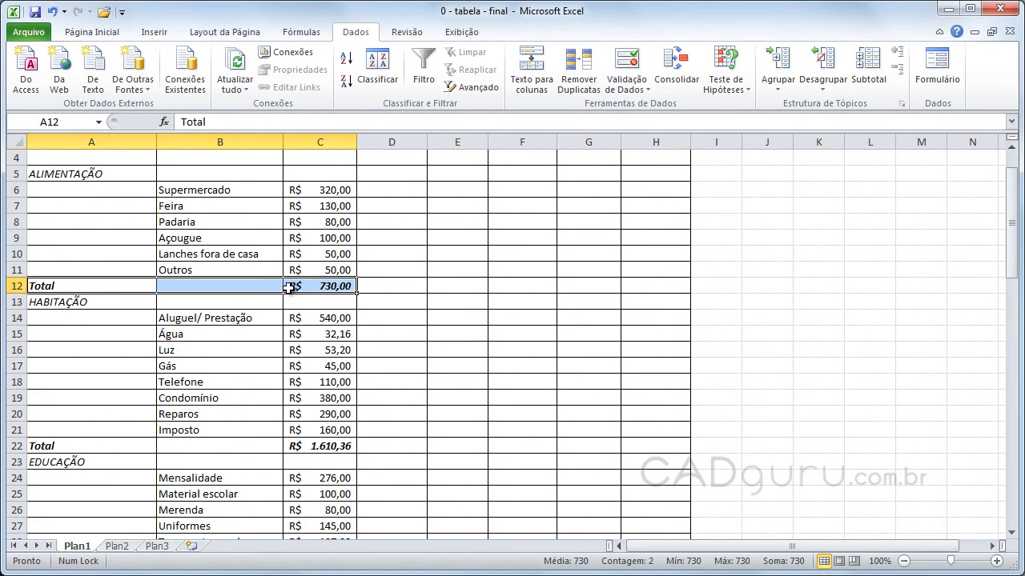
click(92, 303)
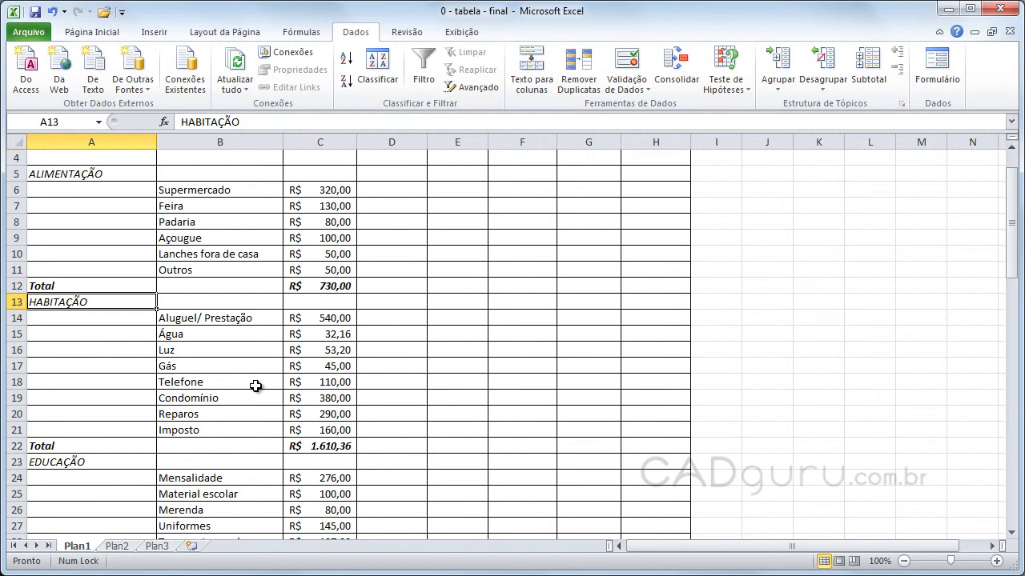
scroll(256, 384, down, 4)
scroll(216, 369, up, 5)
click(328, 339)
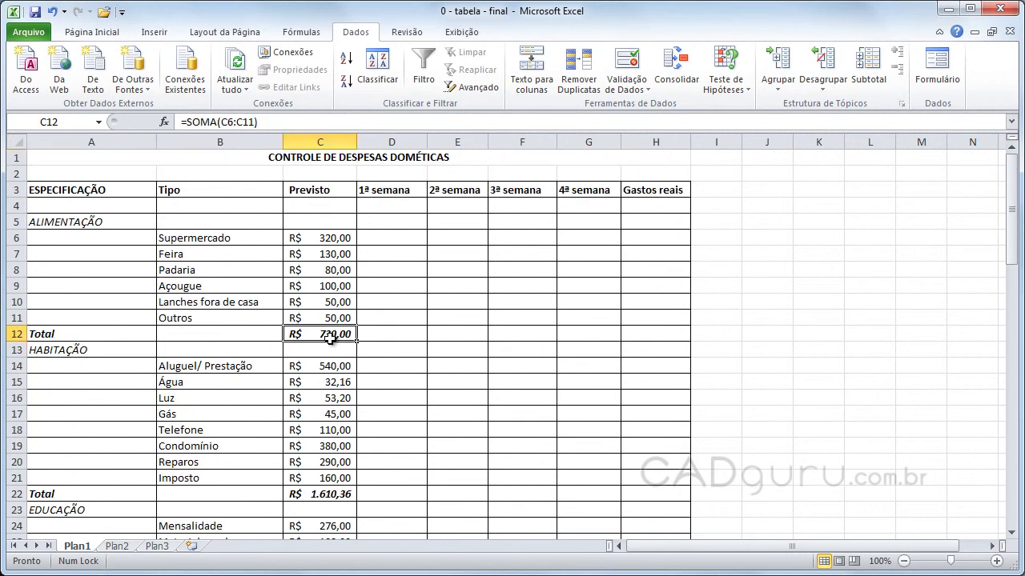
double_click(329, 337)
key(Return)
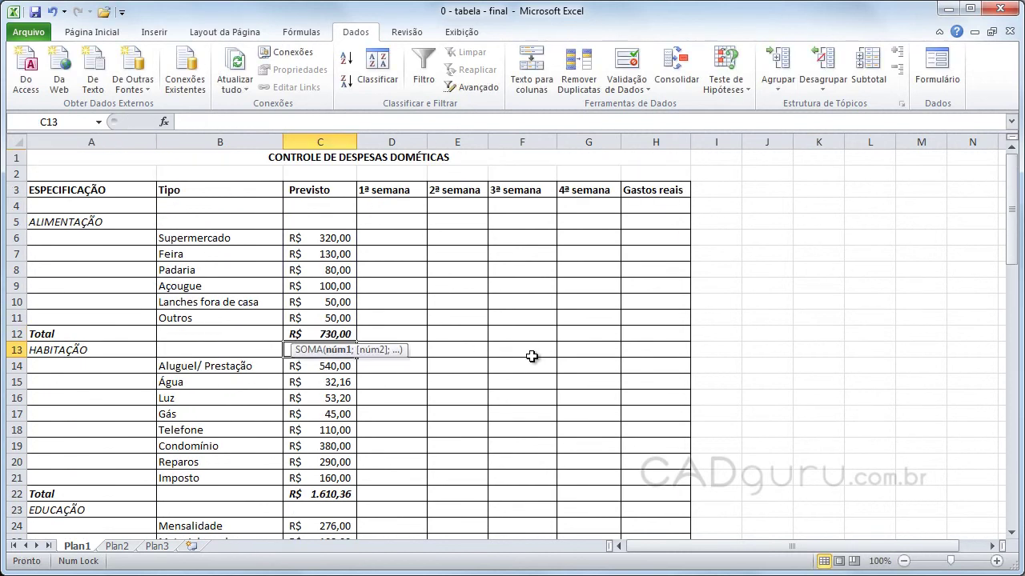
- Group the ALIMENTAÇÃO item rows 6–11 as rows with Dados > Agrupar
drag(79, 236, 652, 316)
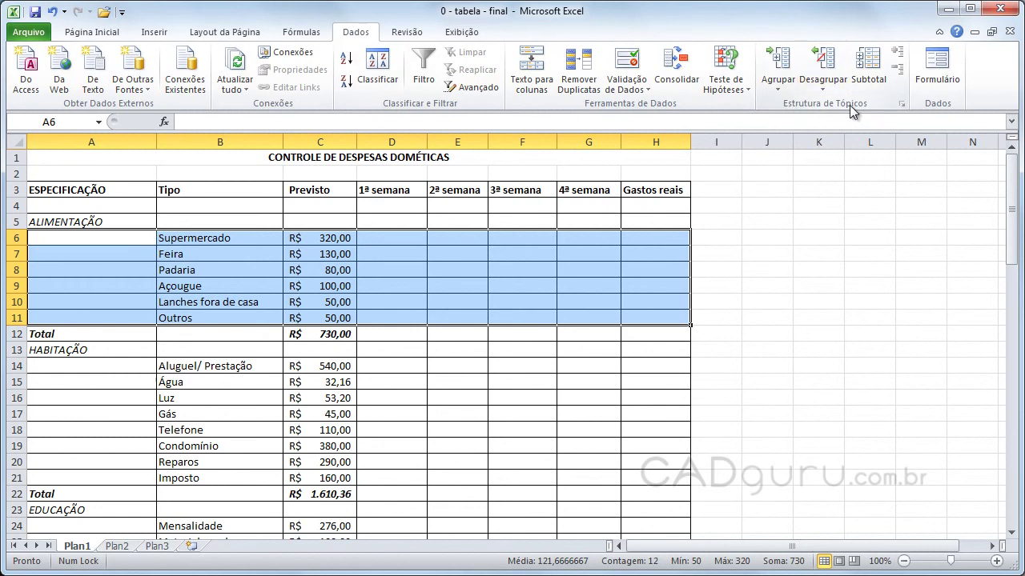
click(786, 67)
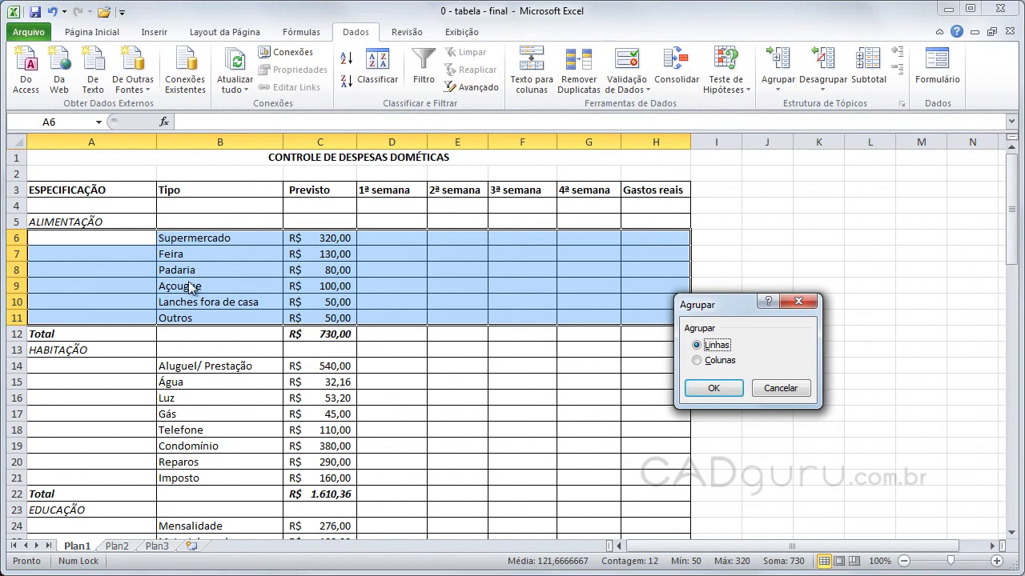
click(726, 389)
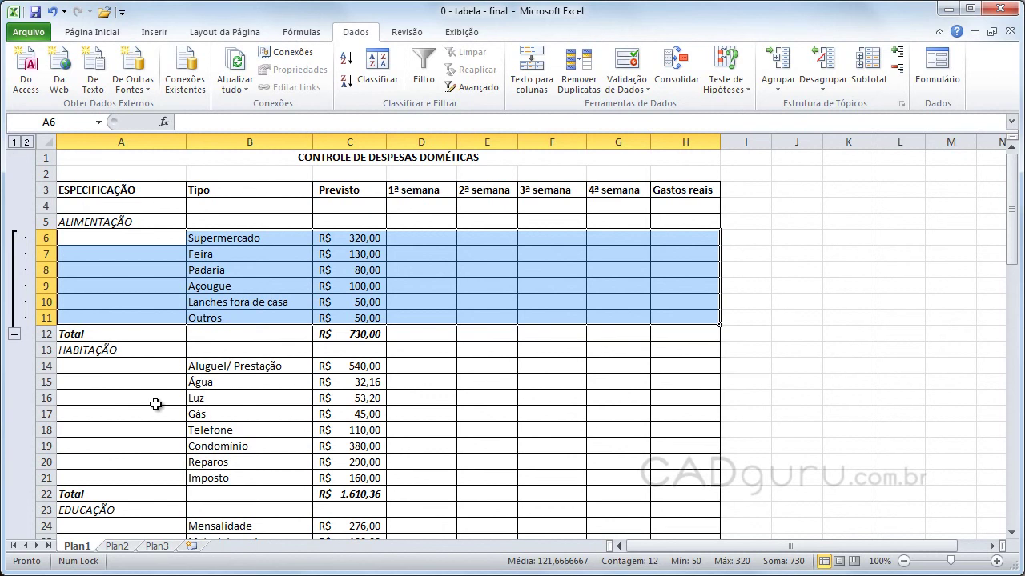
mouse_move(119, 365)
mouse_down()
mouse_move(650, 464)
mouse_move(673, 489)
mouse_move(681, 478)
mouse_up()
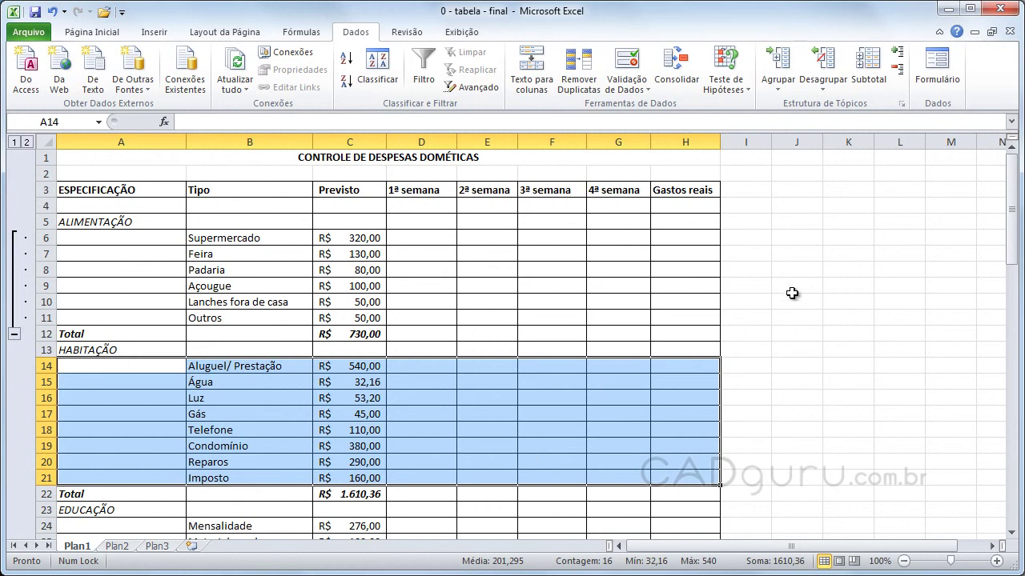
- Group the HABITAÇÃO rows 14–21, then collapse both the ALIMENTAÇÃO and HABITAÇÃO groups
click(777, 60)
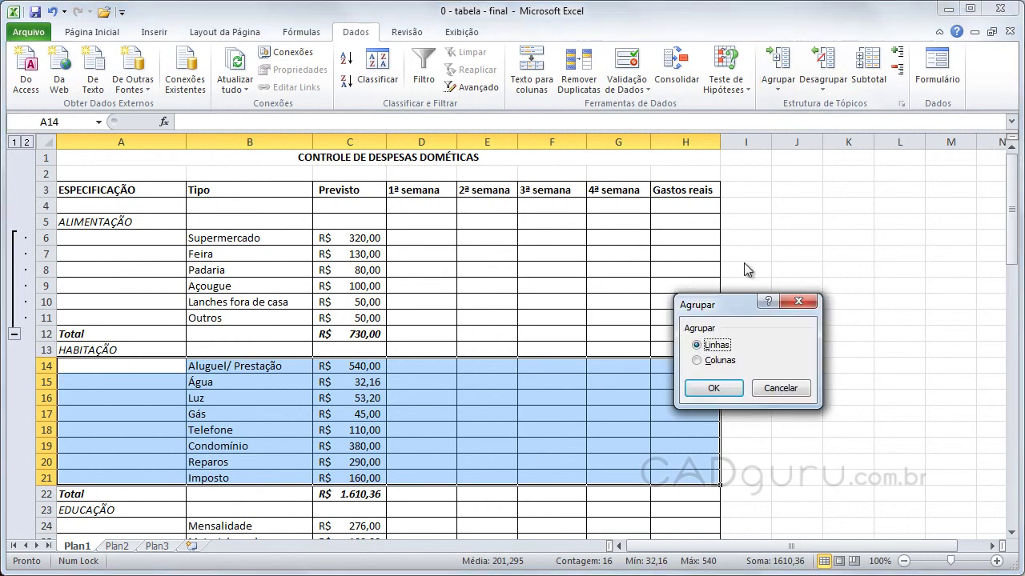
click(715, 388)
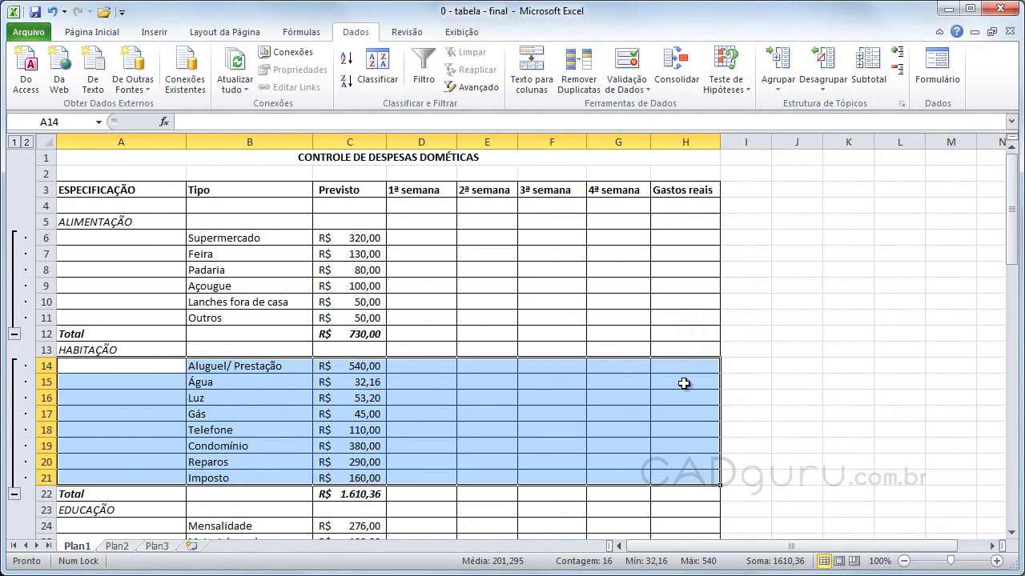
click(14, 338)
click(14, 398)
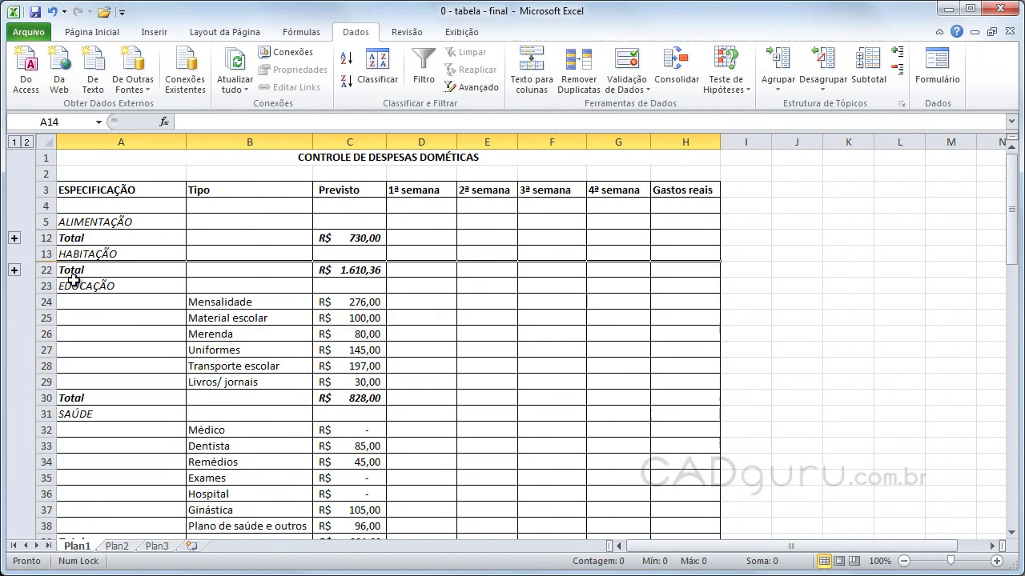
- Select the category and total cells, then switch the outline between levels 2 and 1
click(97, 222)
click(88, 237)
click(114, 255)
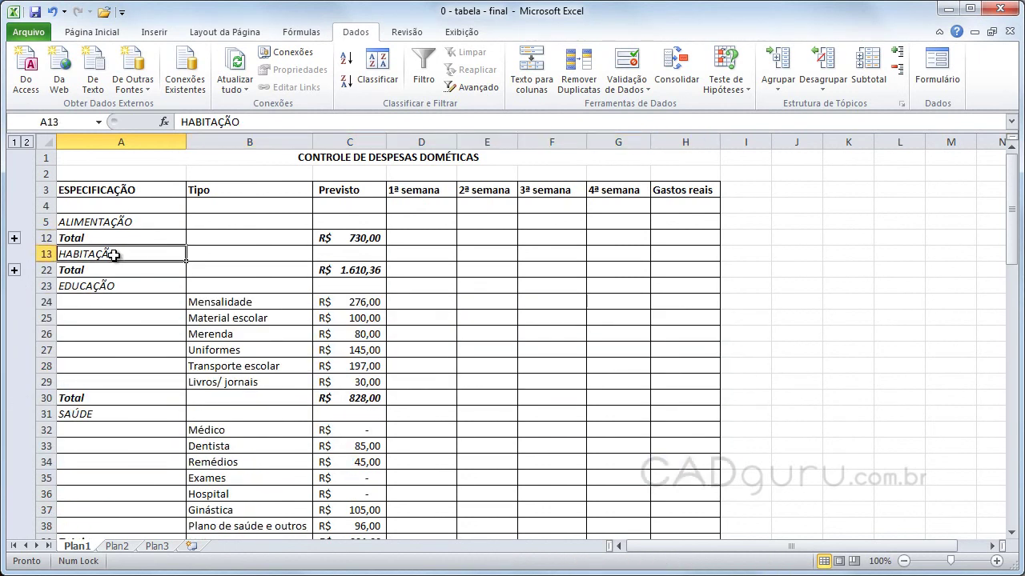
click(107, 270)
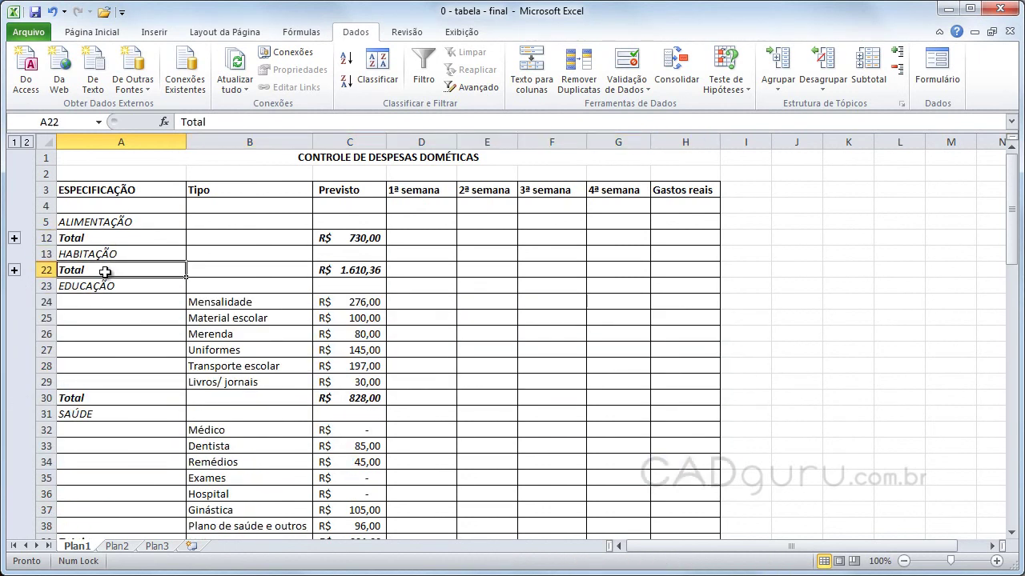
click(26, 143)
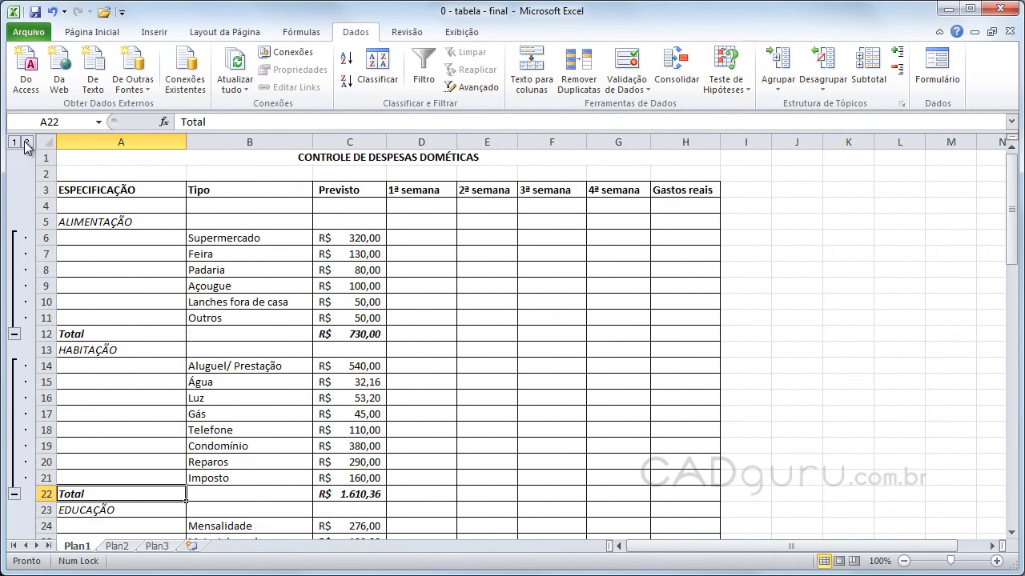
click(15, 142)
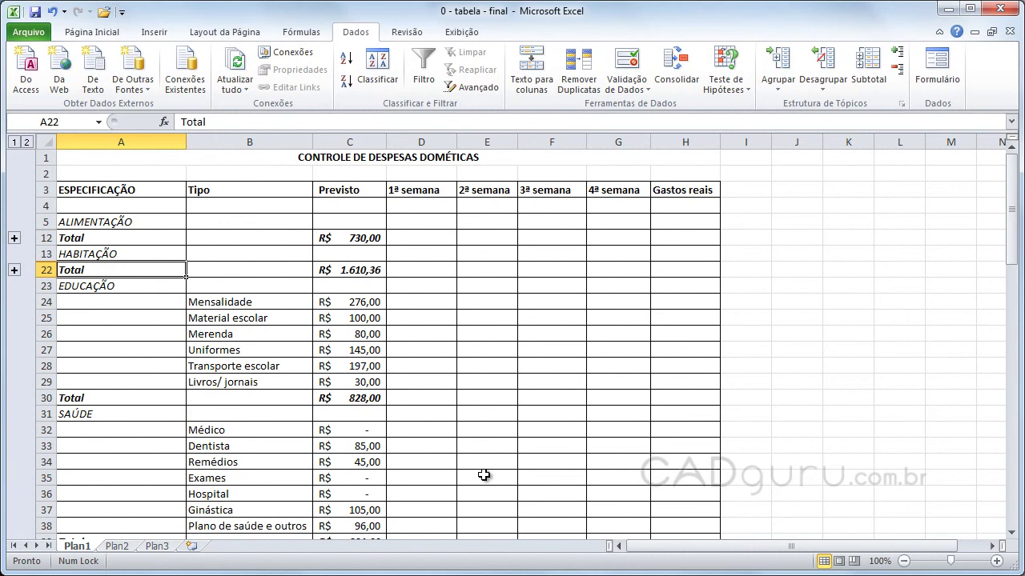
- Re-expand both groups, collapse to level 1, and finish at level 2 with all rows shown
click(847, 158)
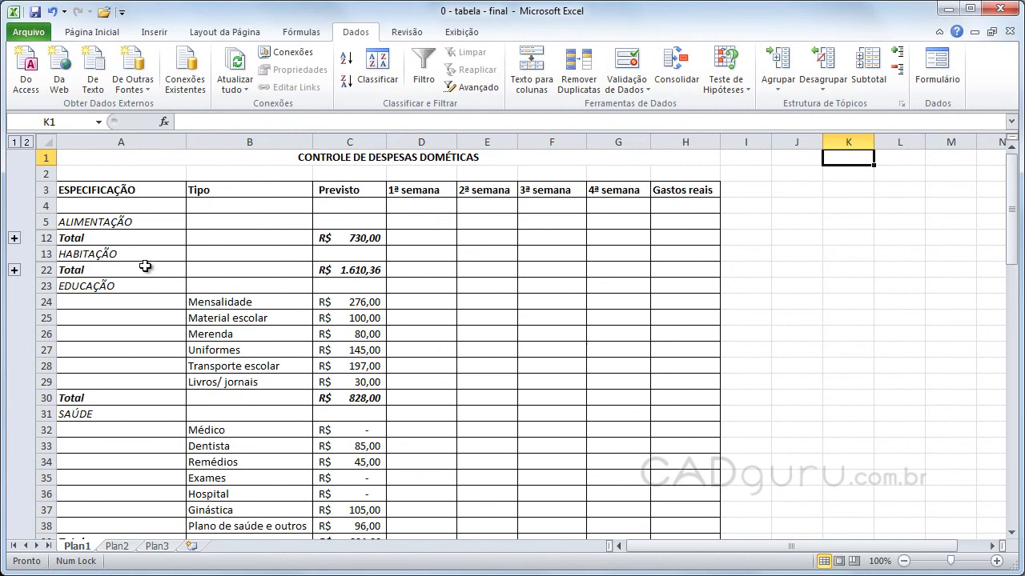
click(14, 237)
click(15, 366)
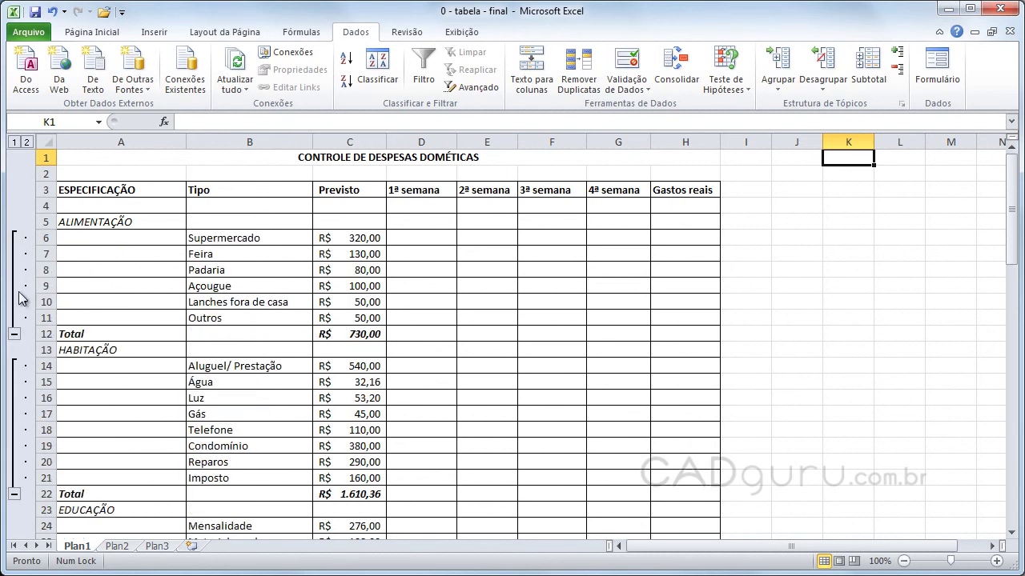
click(14, 144)
click(25, 145)
- Ungroup the ALIMENTAÇÃO rows 6–11 with Dados > Desagrupar > Linhas
mouse_move(98, 237)
mouse_down()
mouse_move(602, 321)
mouse_move(664, 320)
mouse_up()
drag(80, 242, 685, 321)
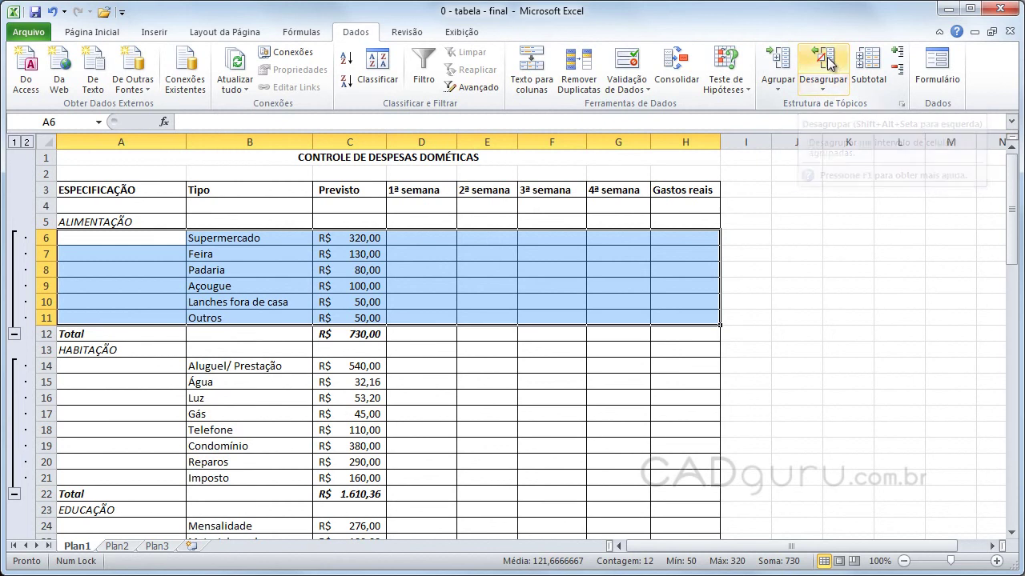
click(823, 85)
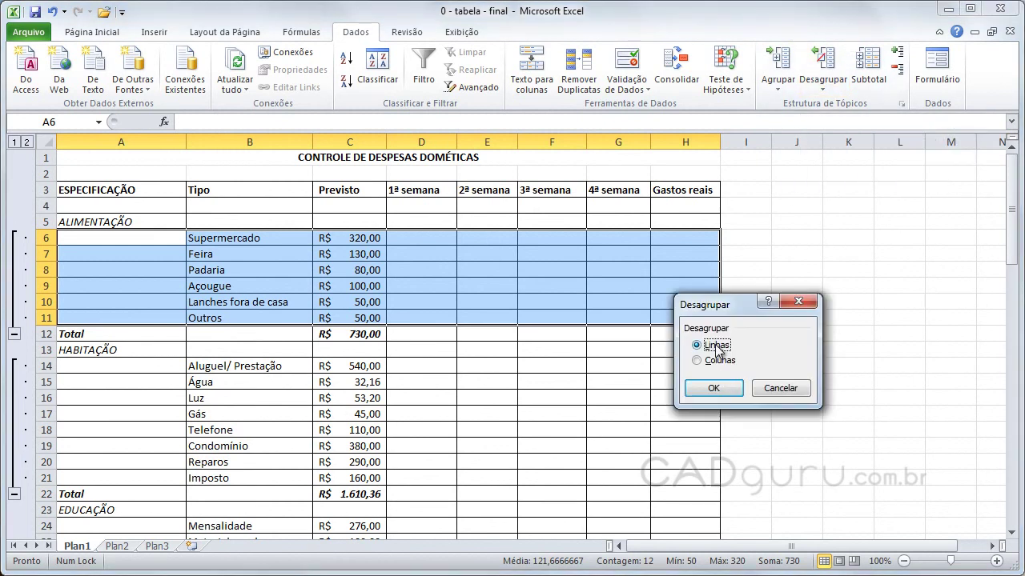
click(714, 388)
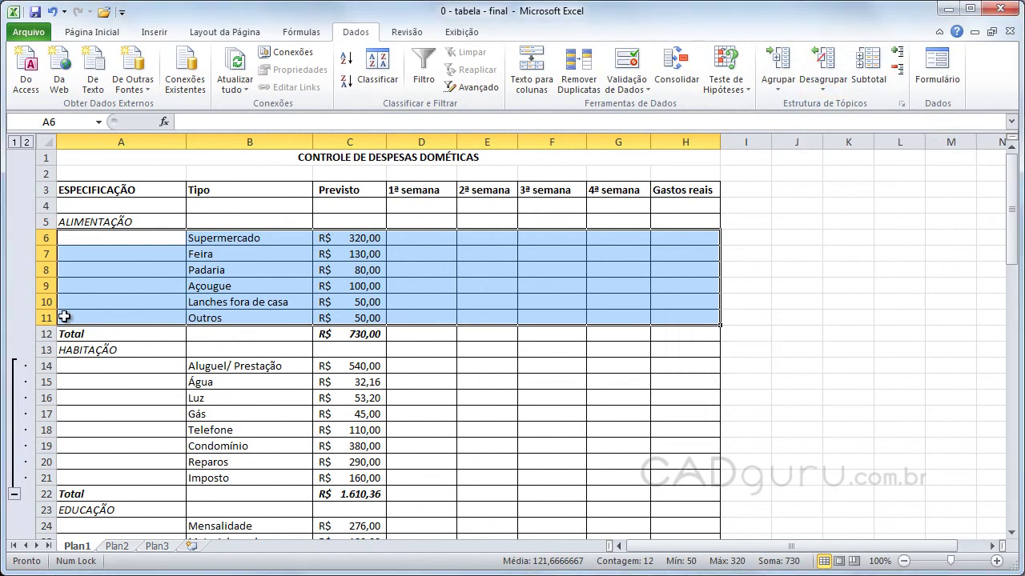
- Ungroup the HABITAÇÃO rows 14–21 and clear the selection
mouse_move(80, 369)
mouse_down()
mouse_move(277, 427)
mouse_move(672, 480)
mouse_up()
click(842, 64)
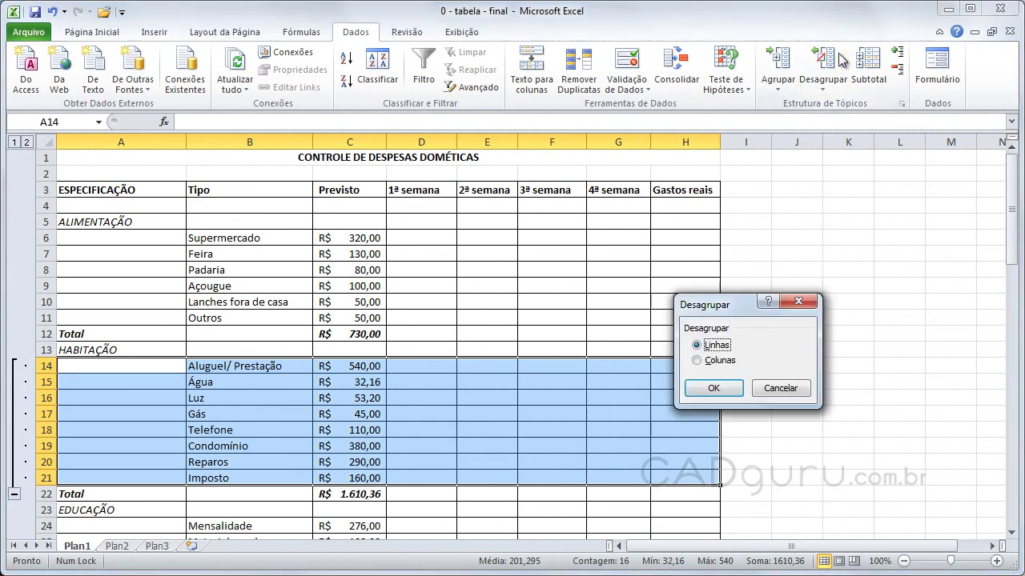
click(716, 389)
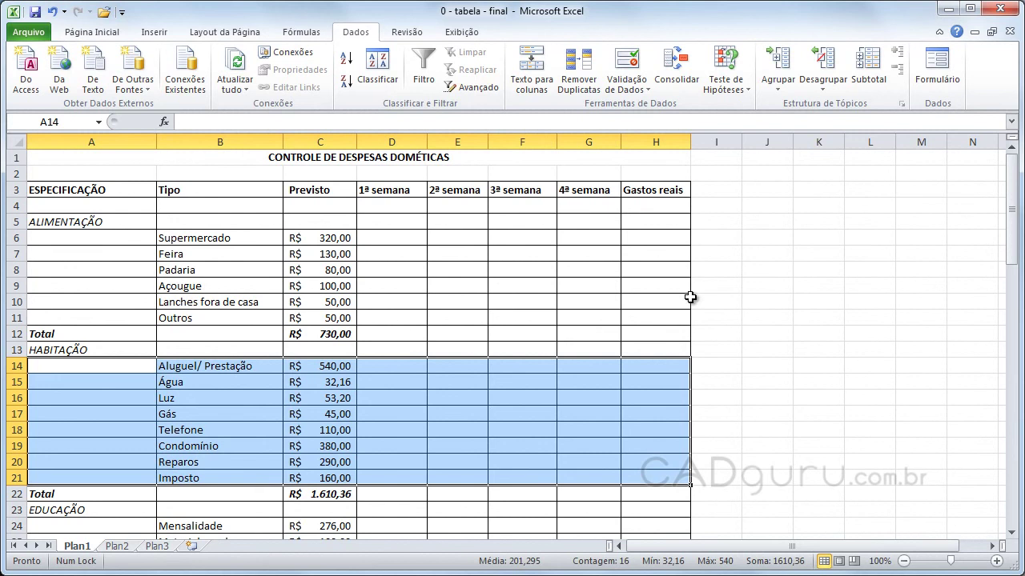
click(754, 207)
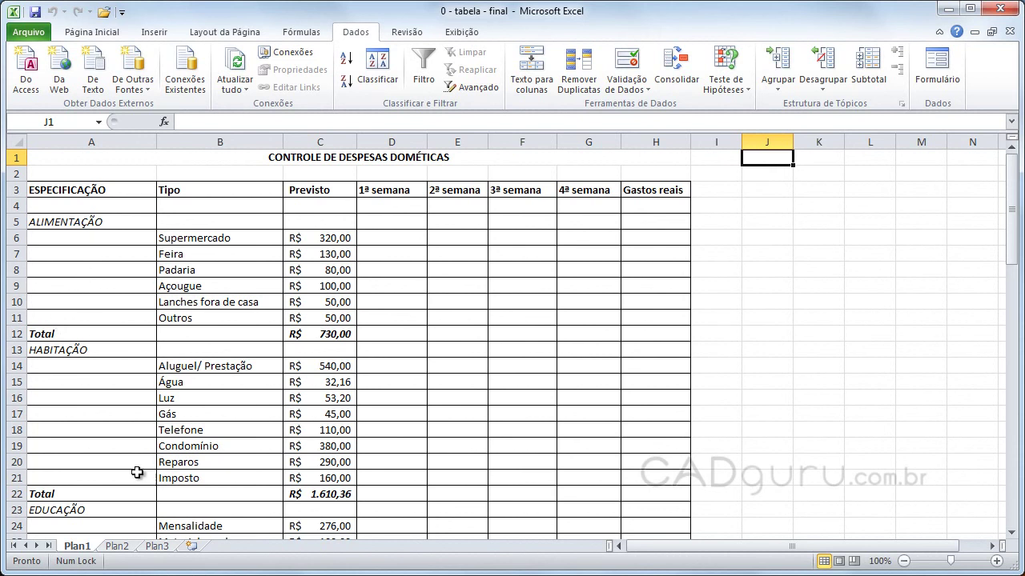
- On Plan2, select the expense list from its header row and run Dados > Subtotal
click(118, 546)
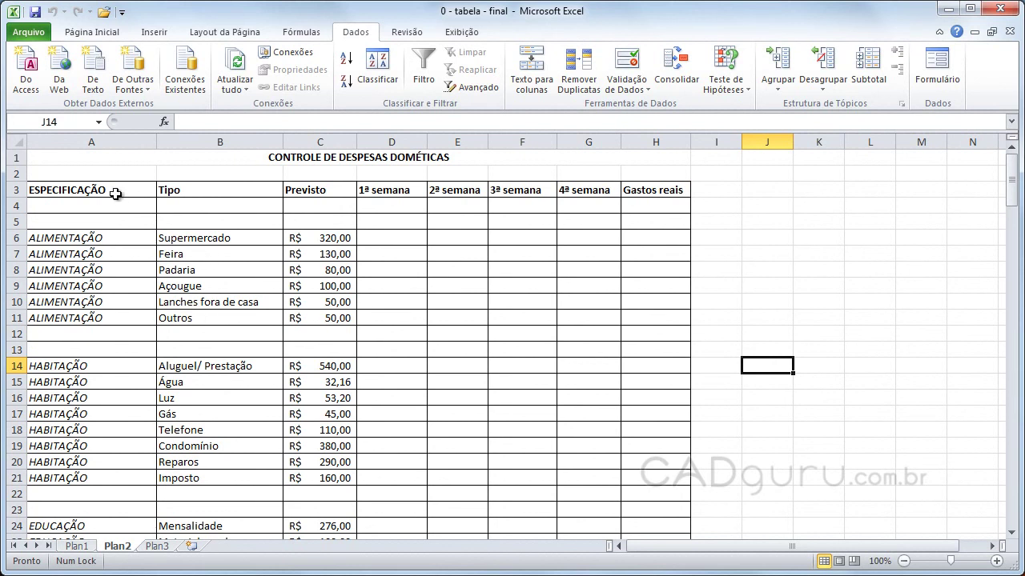
mouse_move(115, 194)
mouse_down()
mouse_move(689, 517)
mouse_move(633, 311)
mouse_up()
scroll(653, 352, up, 5)
scroll(560, 392, up, 11)
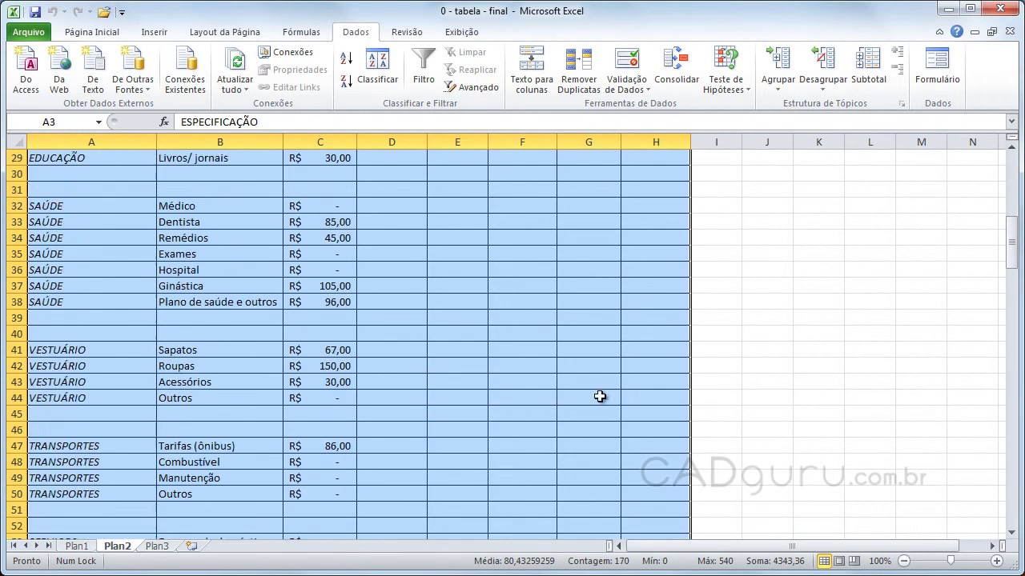
scroll(577, 394, up, 4)
scroll(577, 394, up, 3)
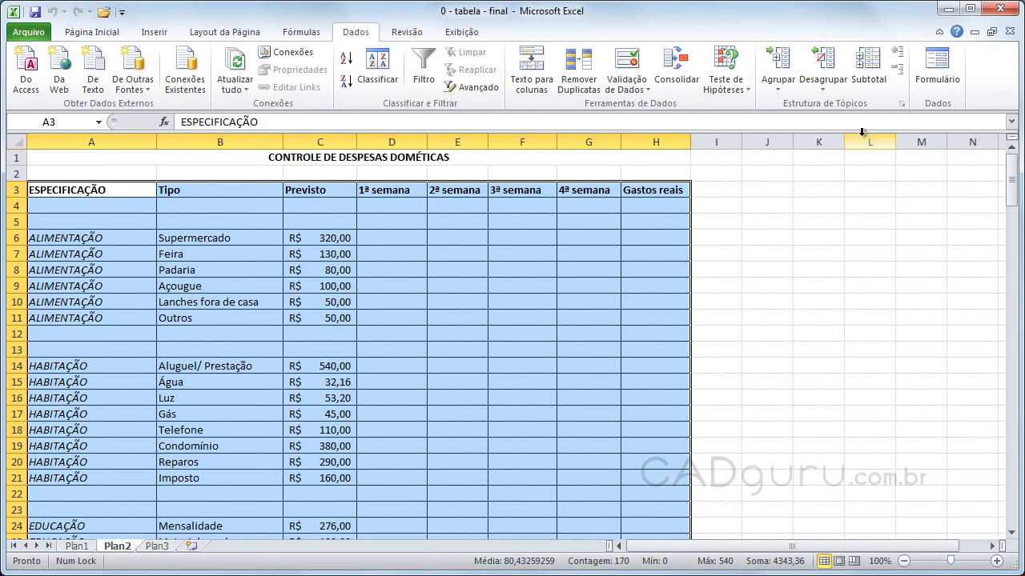
click(875, 58)
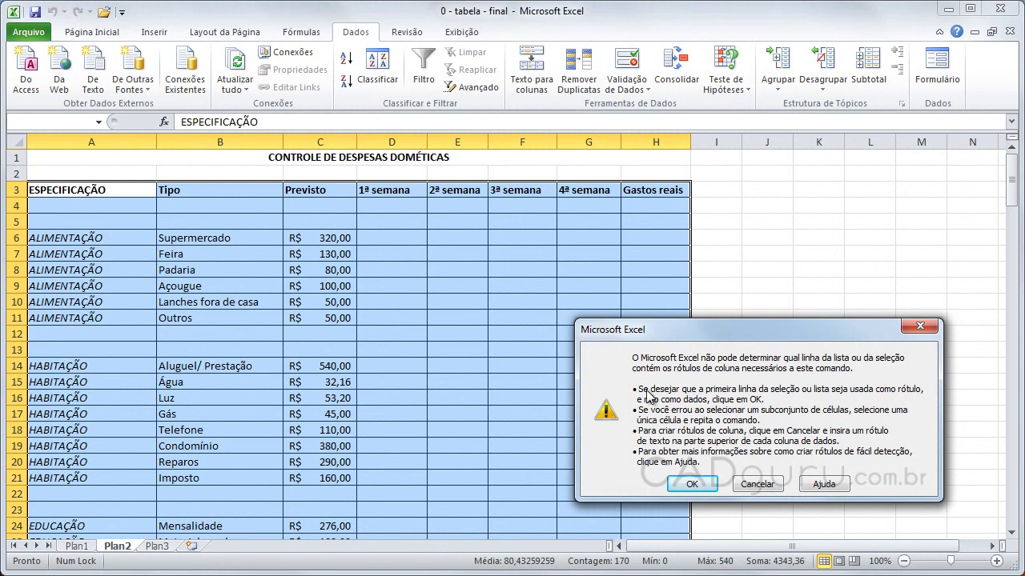
- Accept the warning and apply Soma subtotals on Previsto at each change in ESPECIFICAÇÃO
click(690, 484)
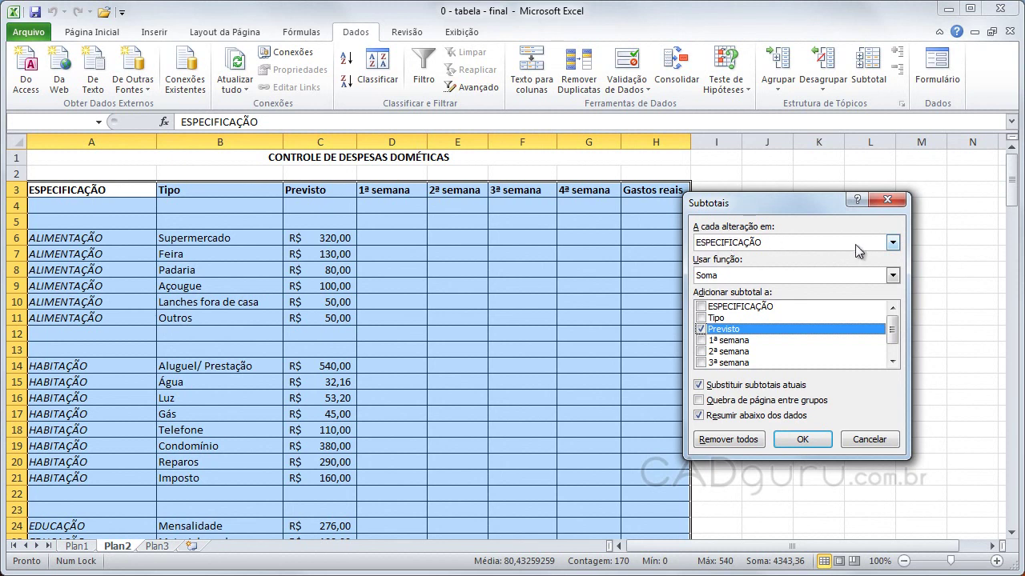
click(892, 243)
click(733, 257)
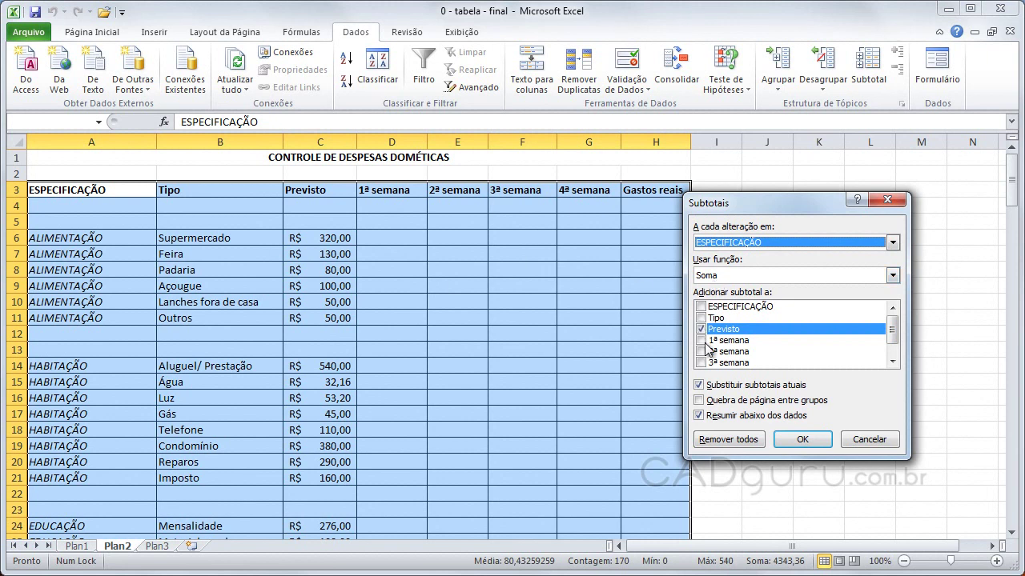
mouse_move(894, 328)
mouse_down()
mouse_move(896, 348)
mouse_move(771, 342)
mouse_up()
click(803, 440)
- Collapse and re-expand the ALIMENTAÇÃO and HABITAÇÃO detail rows with the outline buttons
click(104, 337)
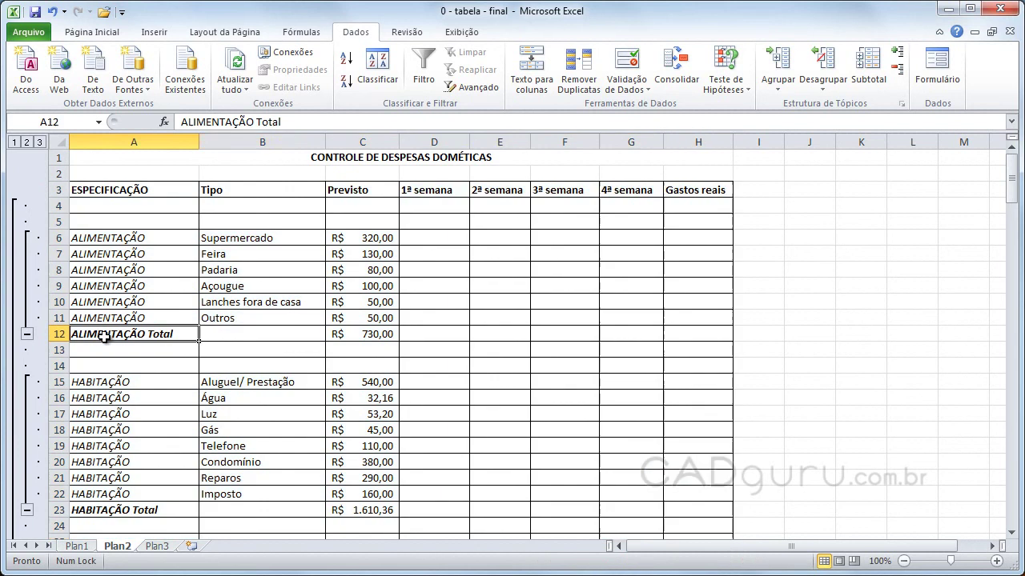
drag(104, 337, 377, 337)
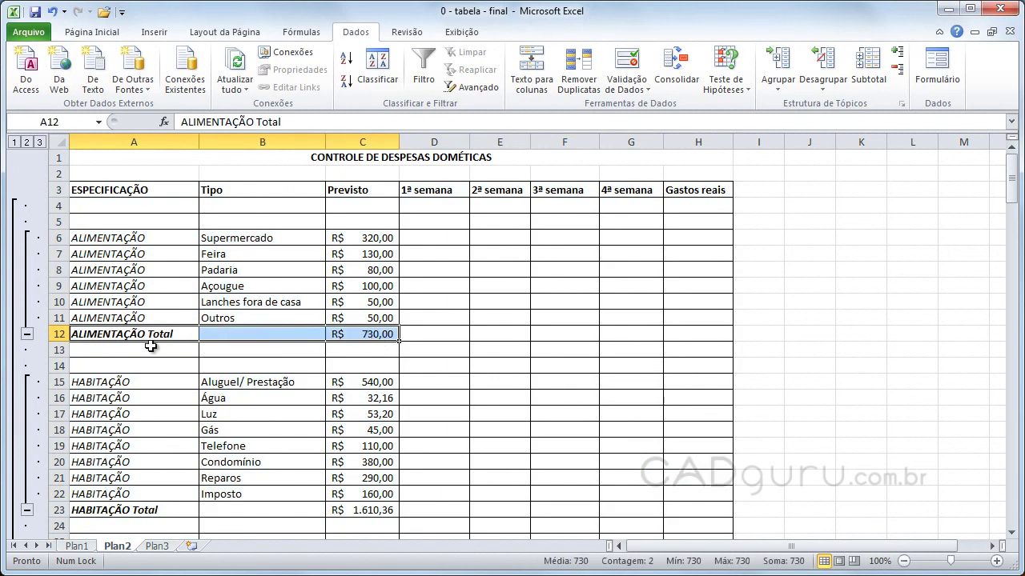
click(132, 320)
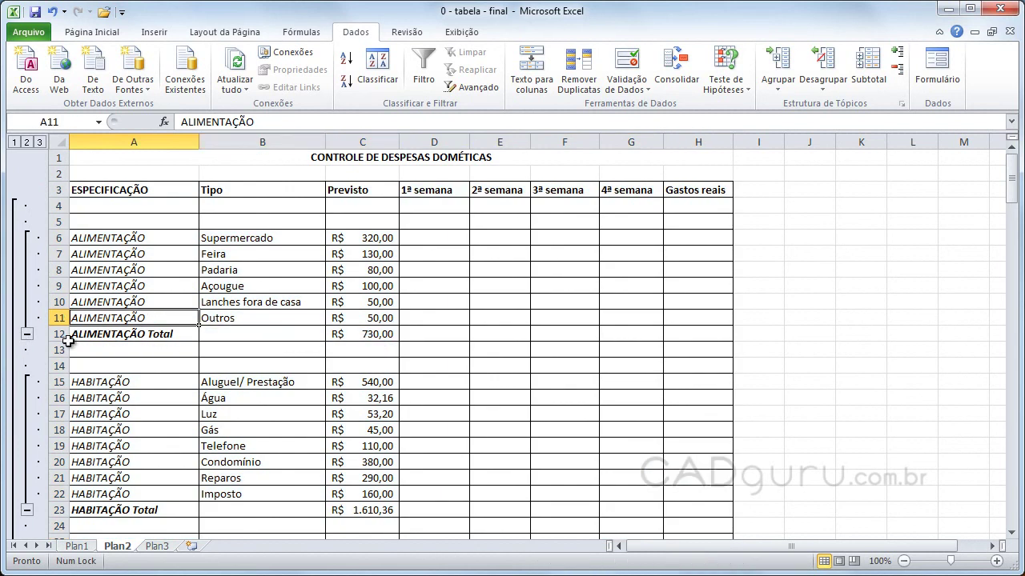
click(28, 336)
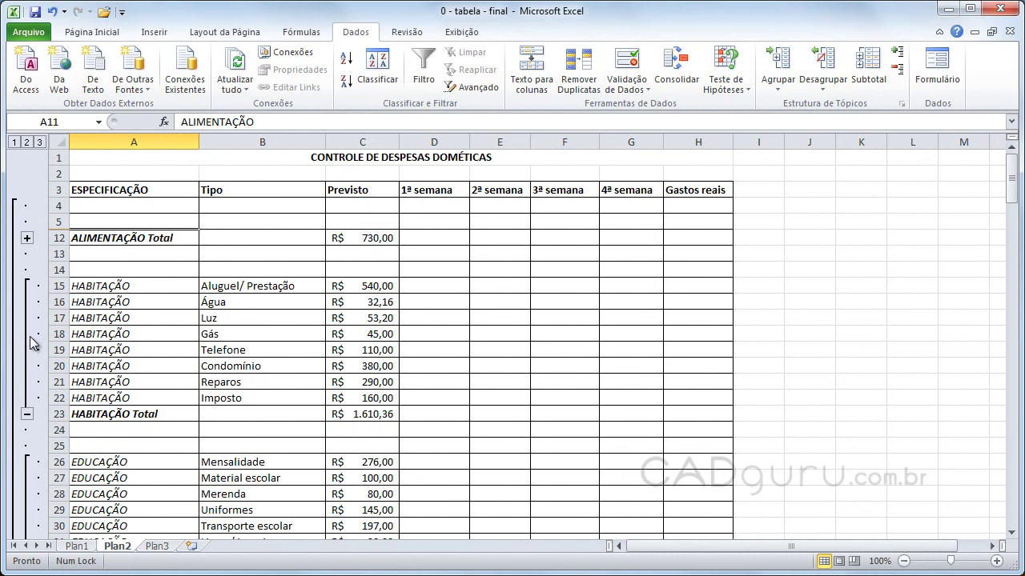
click(28, 413)
click(27, 285)
click(27, 238)
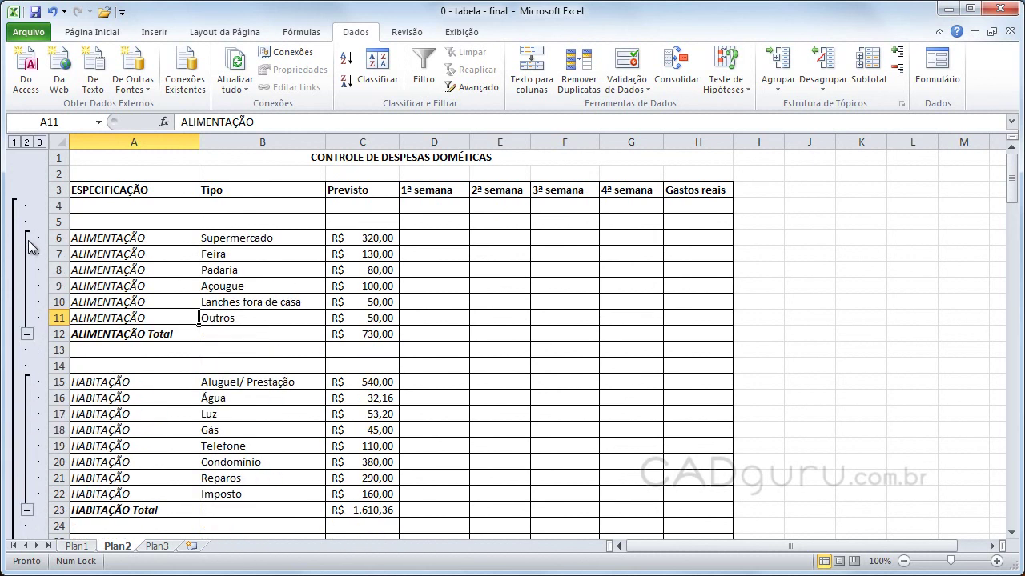
- Show only category totals at outline level 2, then return to level 3 with all details
click(28, 143)
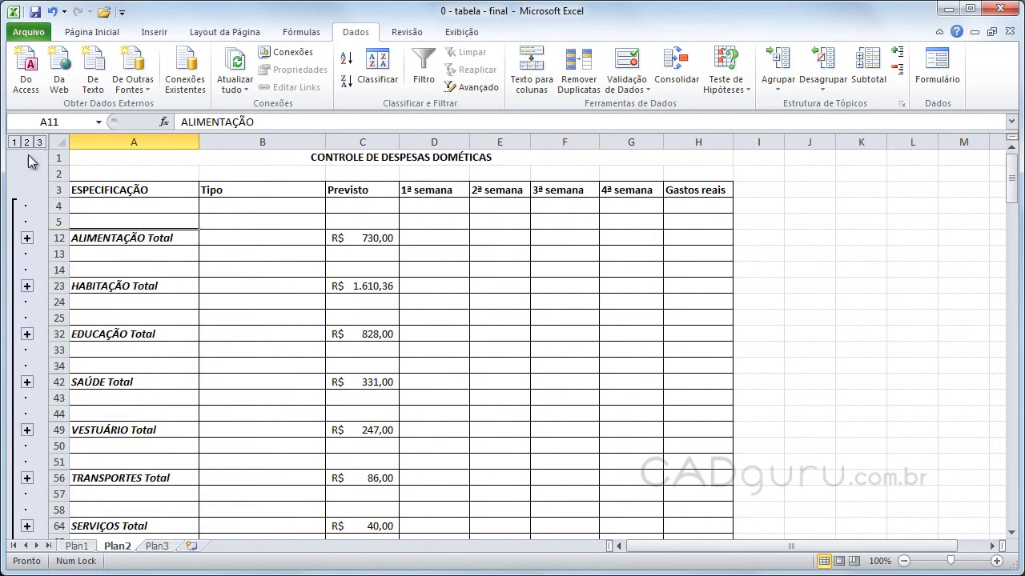
scroll(146, 254, down, 1)
scroll(146, 254, down, 5)
scroll(144, 254, up, 3)
scroll(136, 249, up, 3)
click(39, 142)
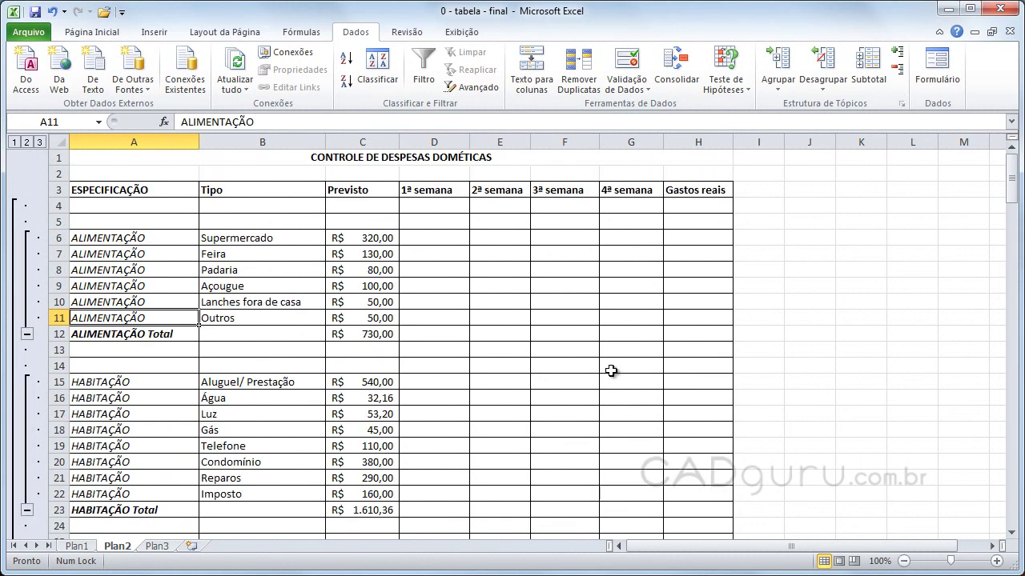
- Hide and then show the ALIMENTAÇÃO details using Ocultar Detalhe and Mostrar Detalhe
key(ctrl+End)
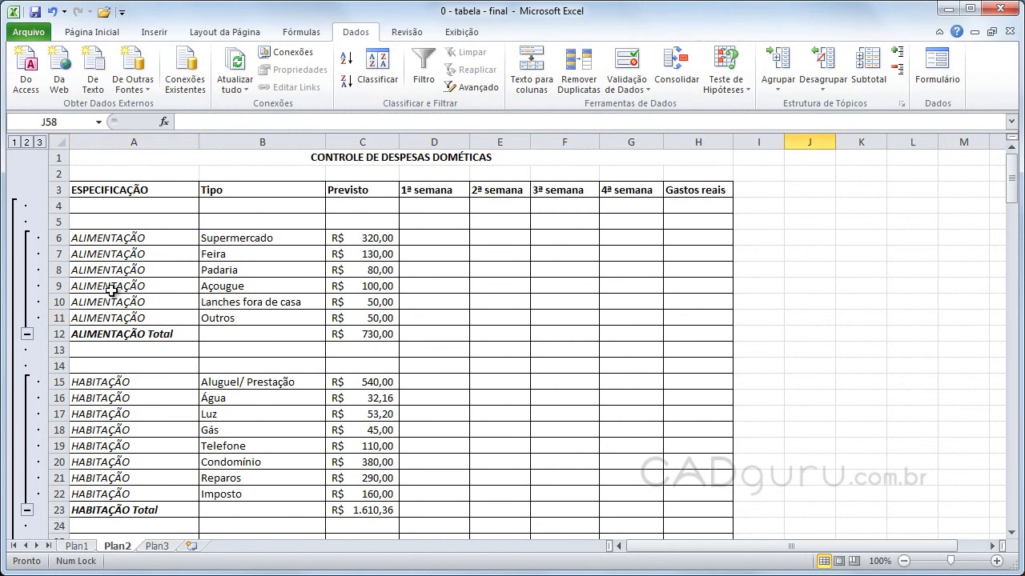
click(101, 240)
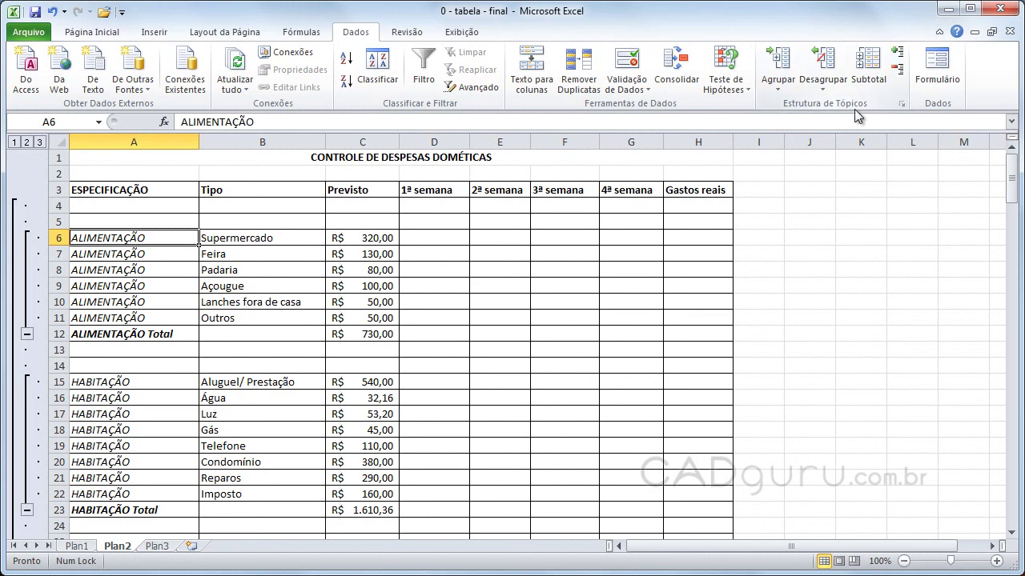
click(898, 69)
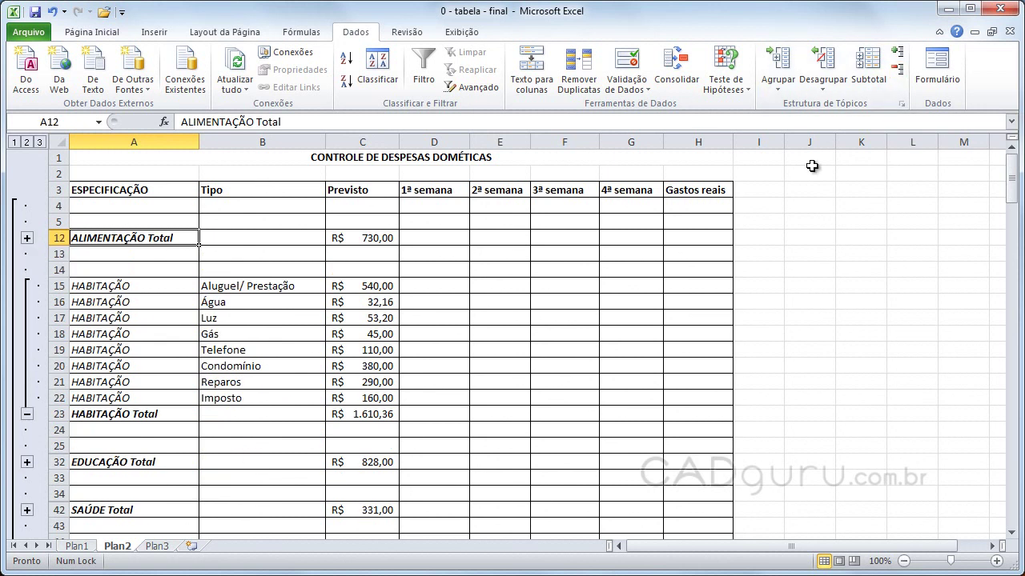
click(898, 56)
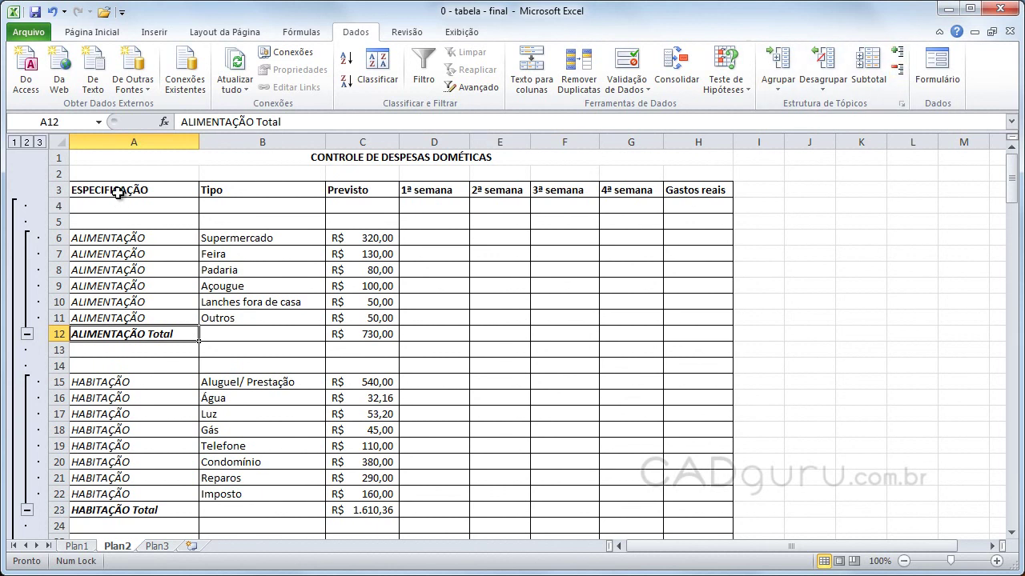
- Collapse the outline to level 2 so only category totals show
drag(117, 193, 261, 235)
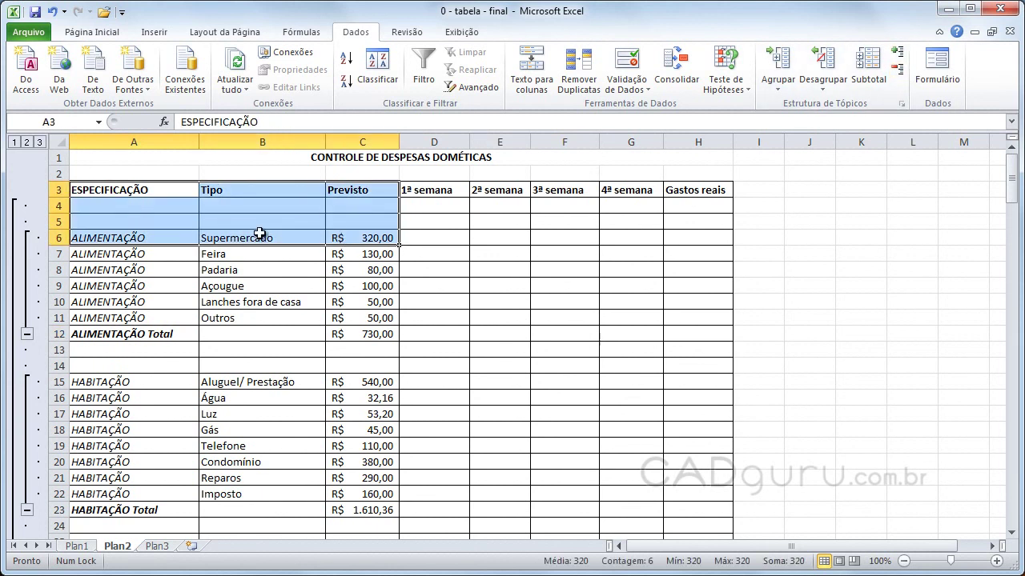
click(168, 239)
click(26, 142)
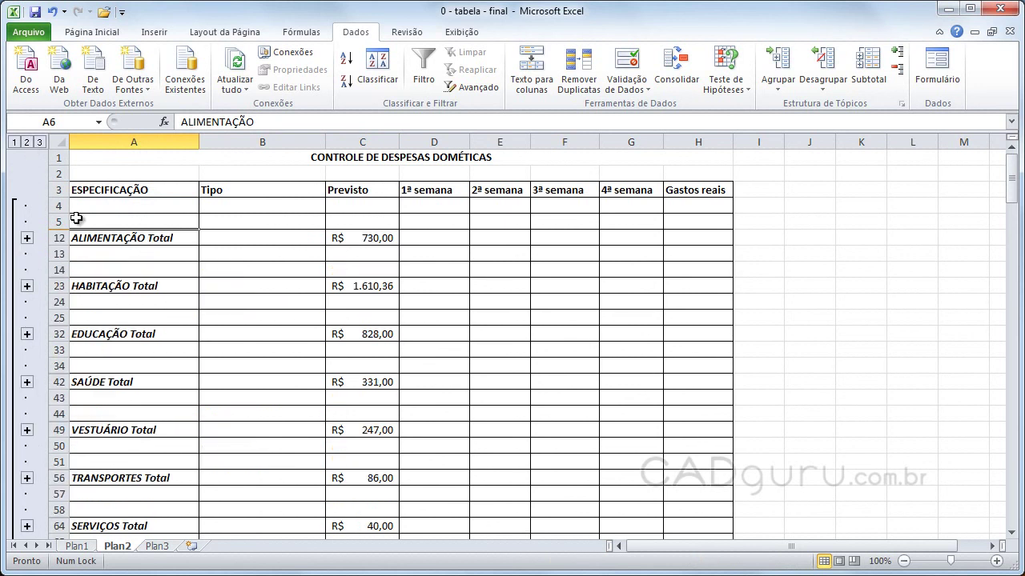
- Select the table down to Total Geral and run Dados > Subtotal, accepting the warning
mouse_move(106, 189)
mouse_down()
mouse_move(684, 571)
mouse_move(685, 359)
mouse_up()
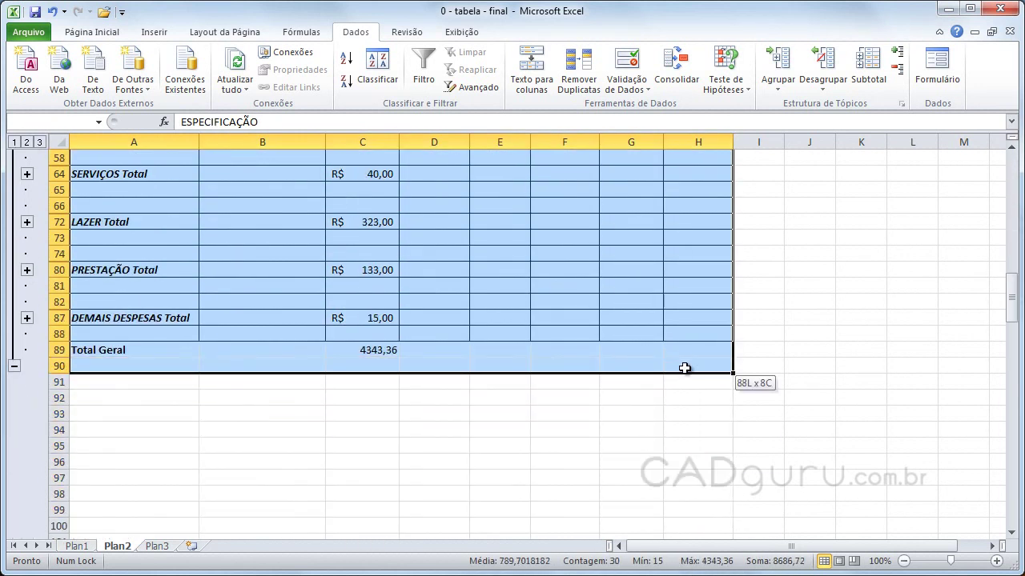
scroll(780, 432, up, 6)
scroll(791, 423, up, 2)
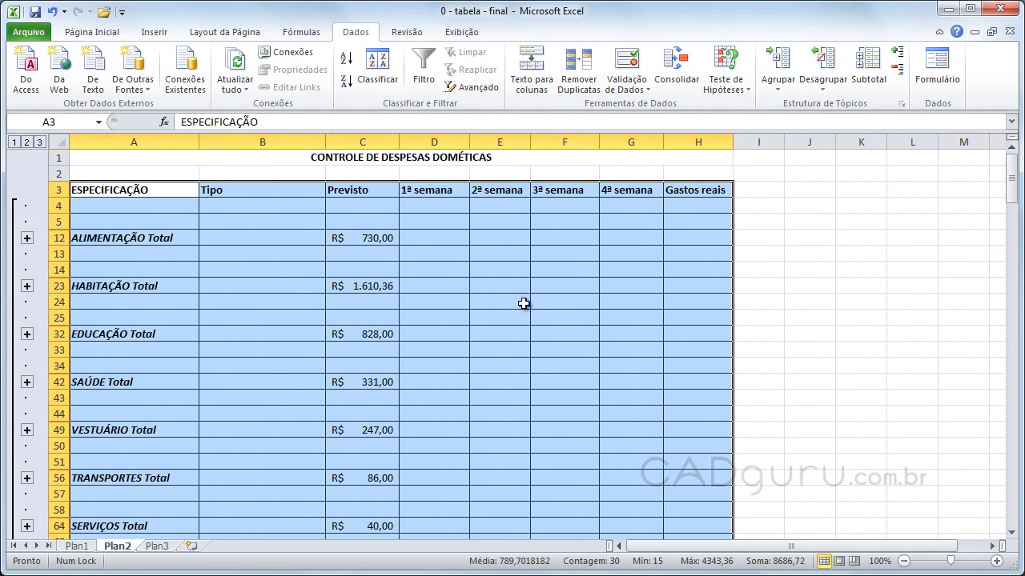
click(874, 63)
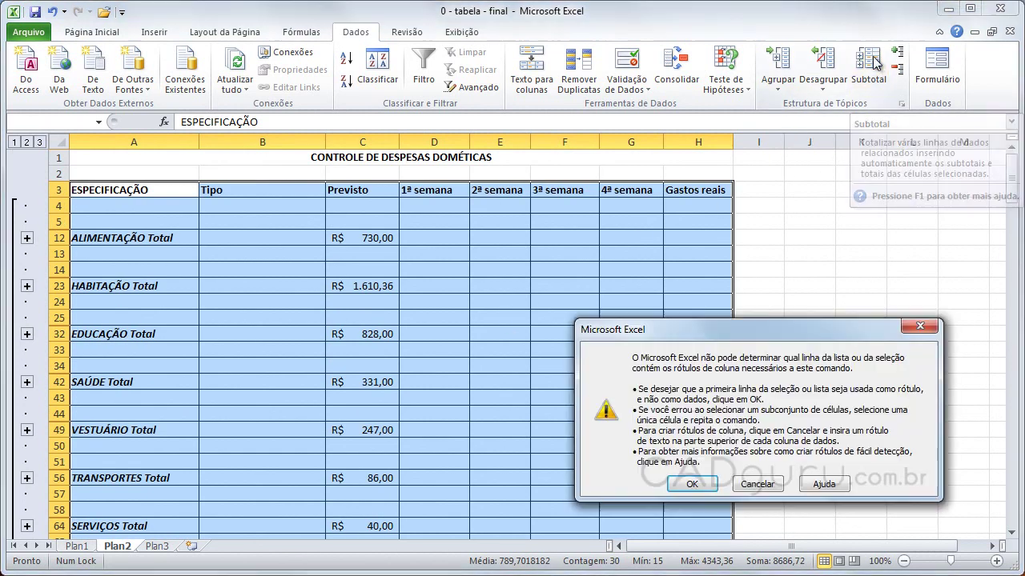
click(690, 484)
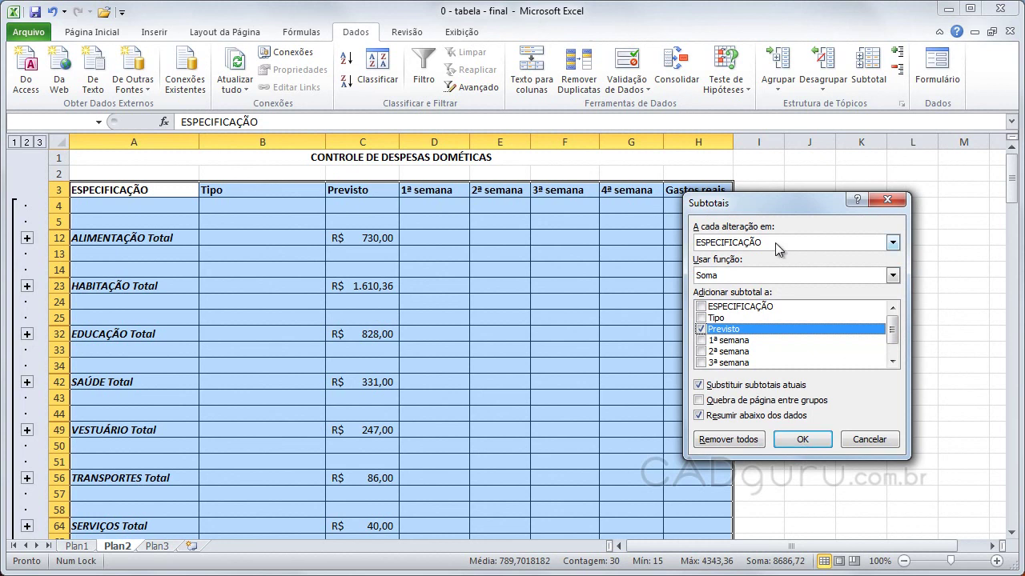
- Remove all subtotals with Remover todos and deselect the table
click(728, 440)
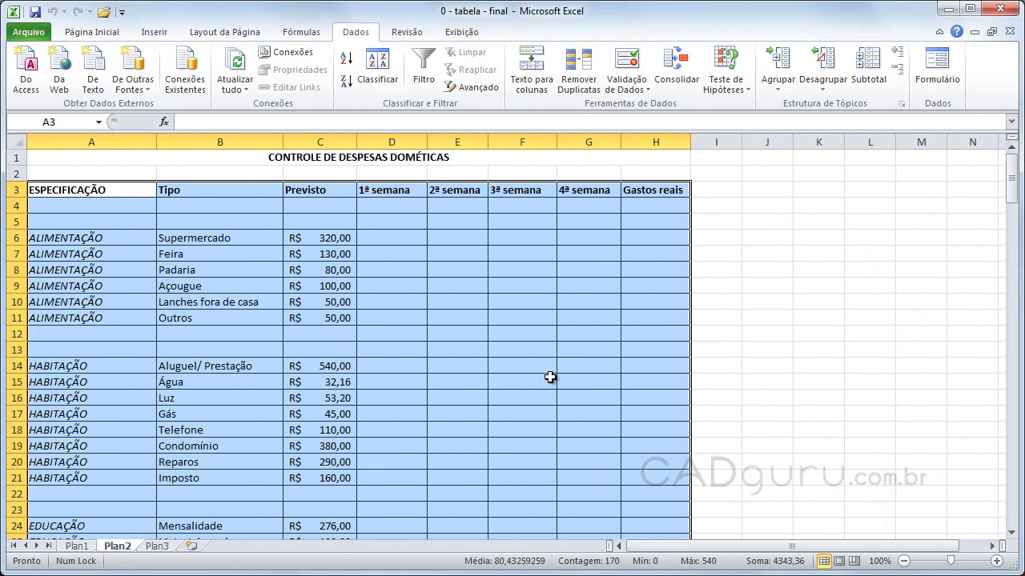
click(767, 206)
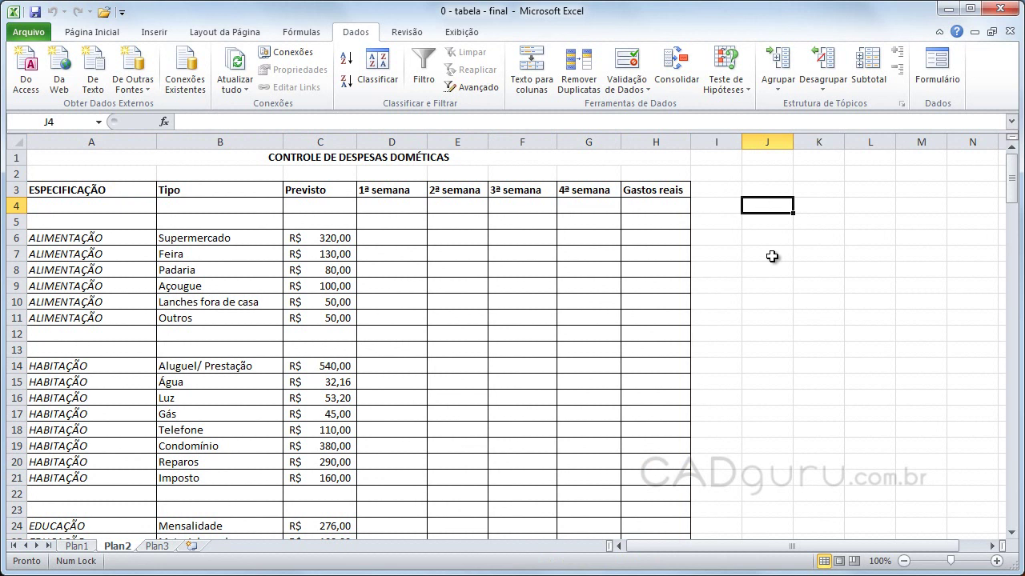
key(Up)
key(Right)
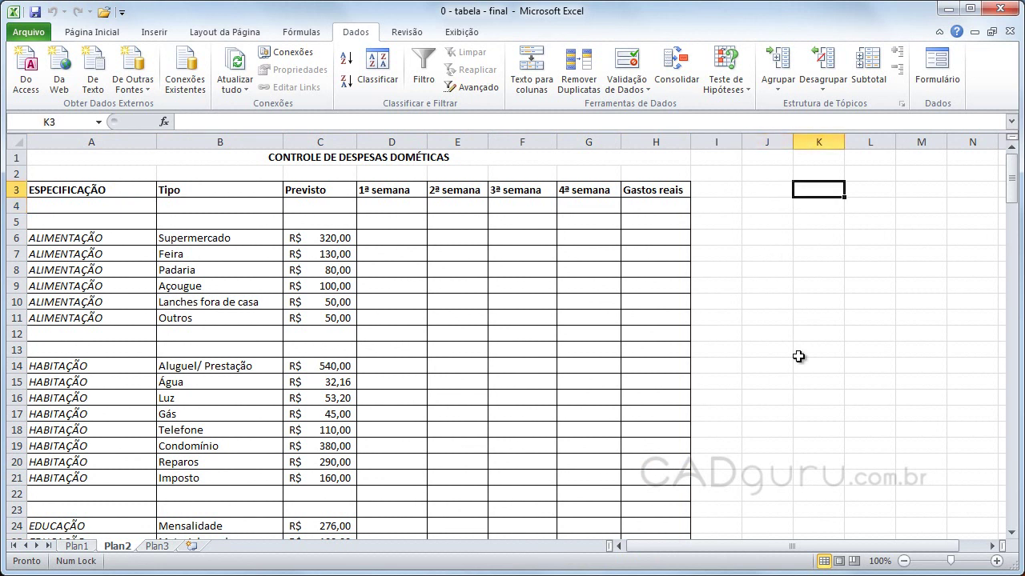